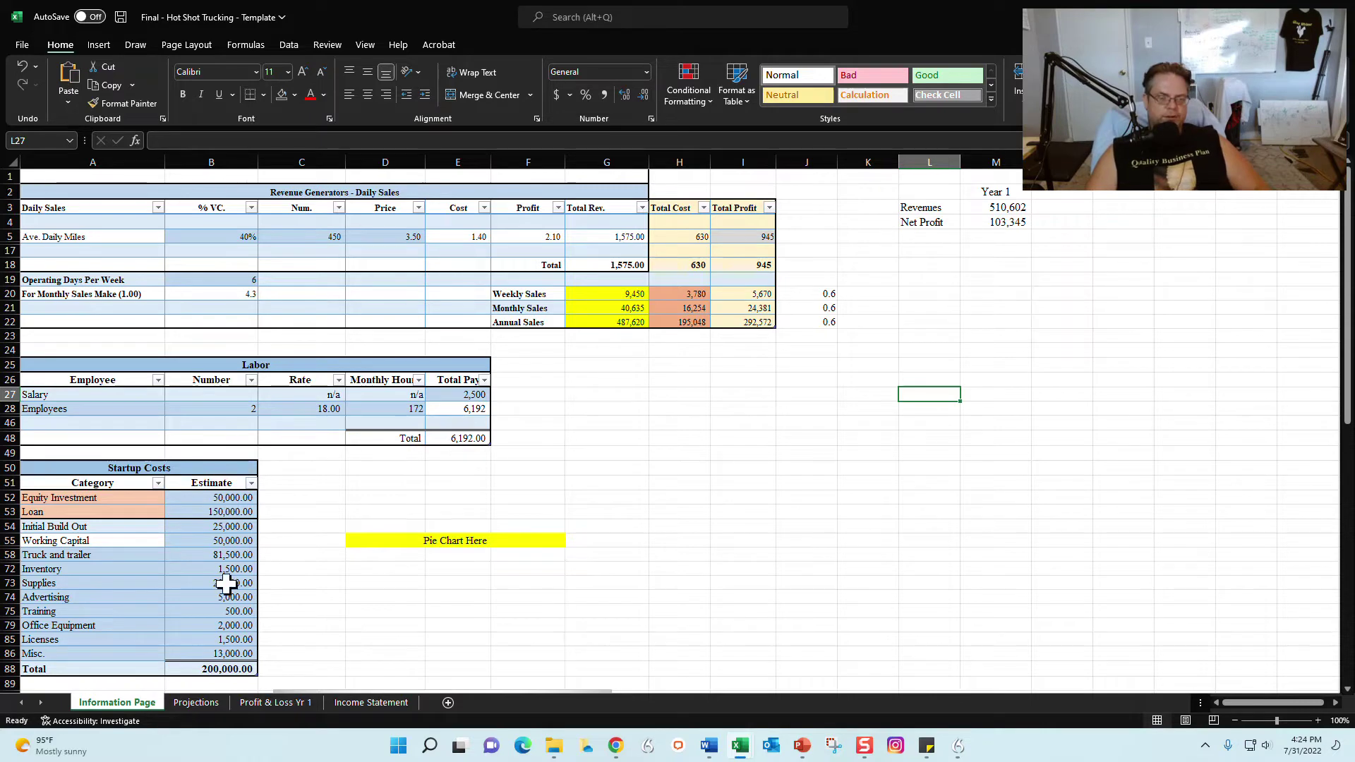
Review the Projections, Profit & Loss Yr 1 and Income Statement sheets, and return to the Information Page
left_click(197, 704)
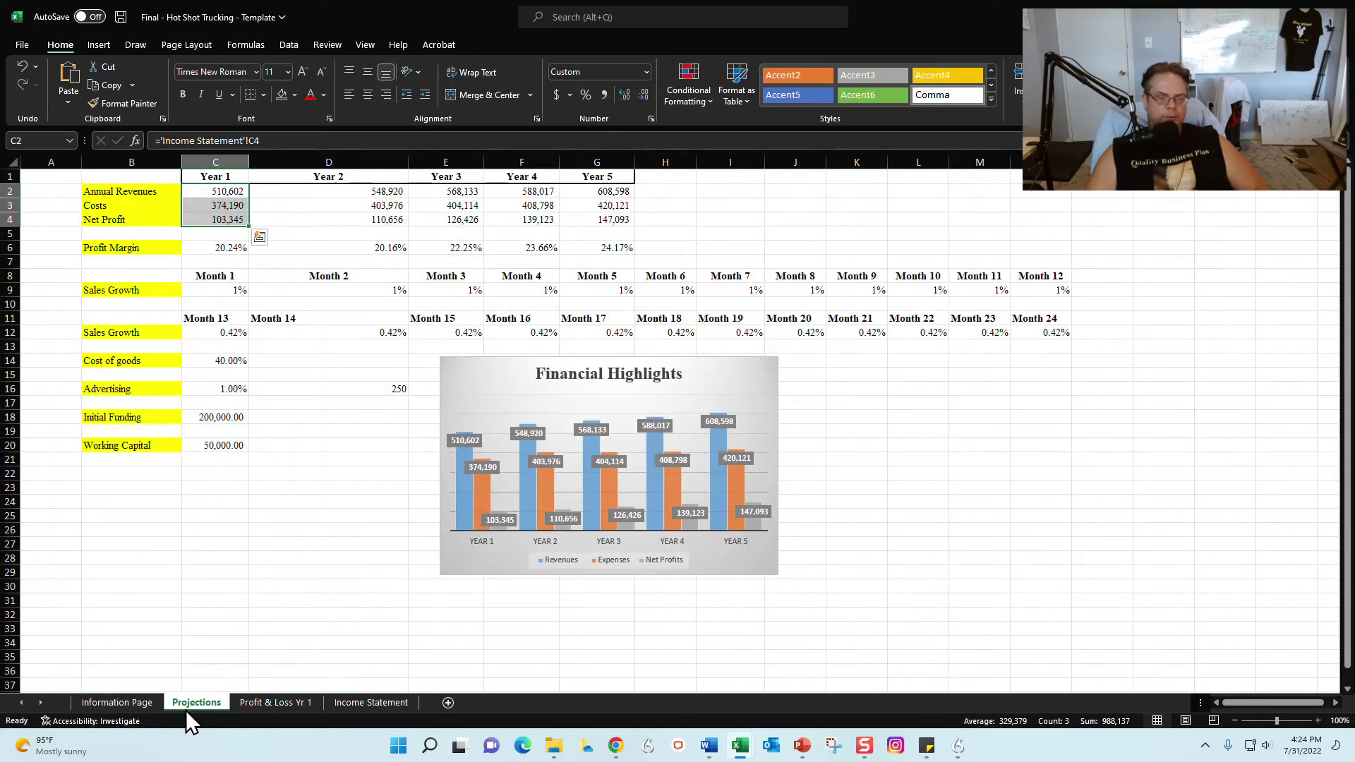
left_click(292, 700)
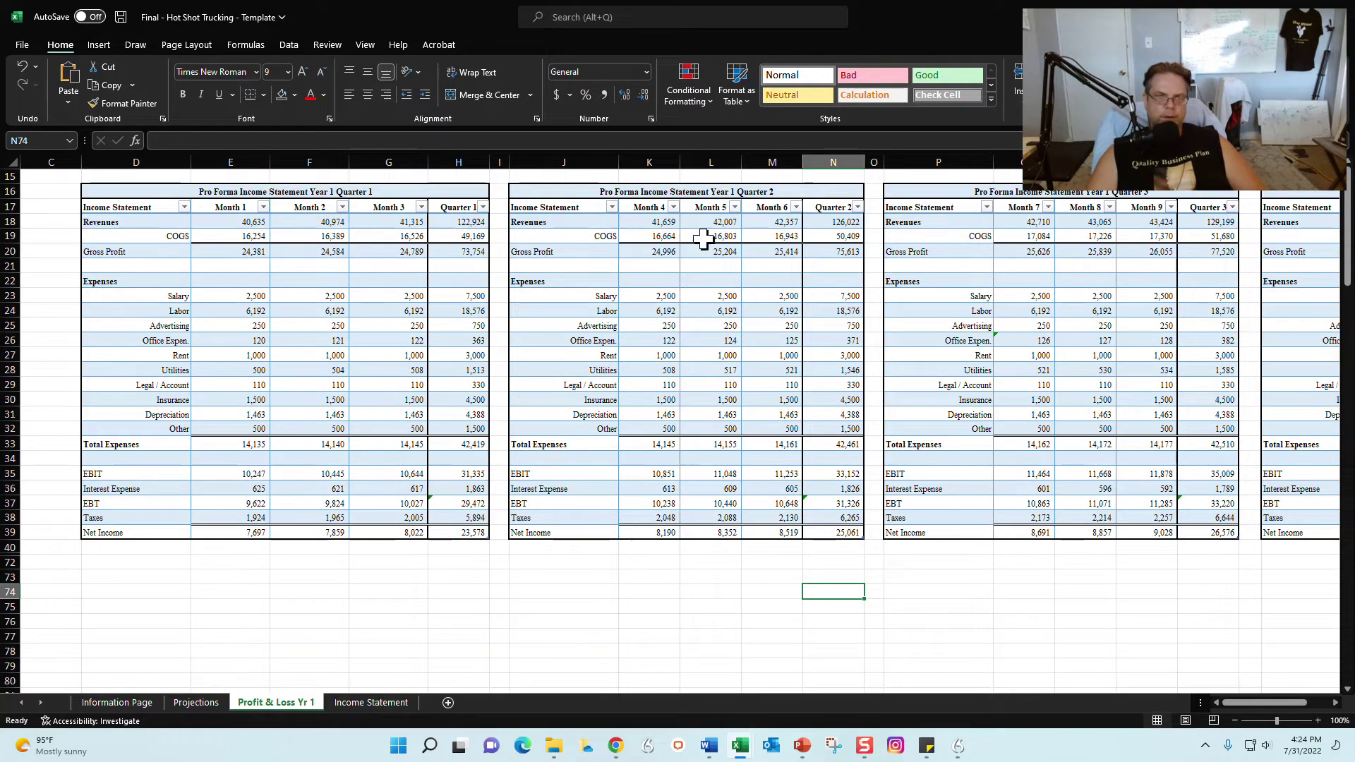
left_click(374, 703)
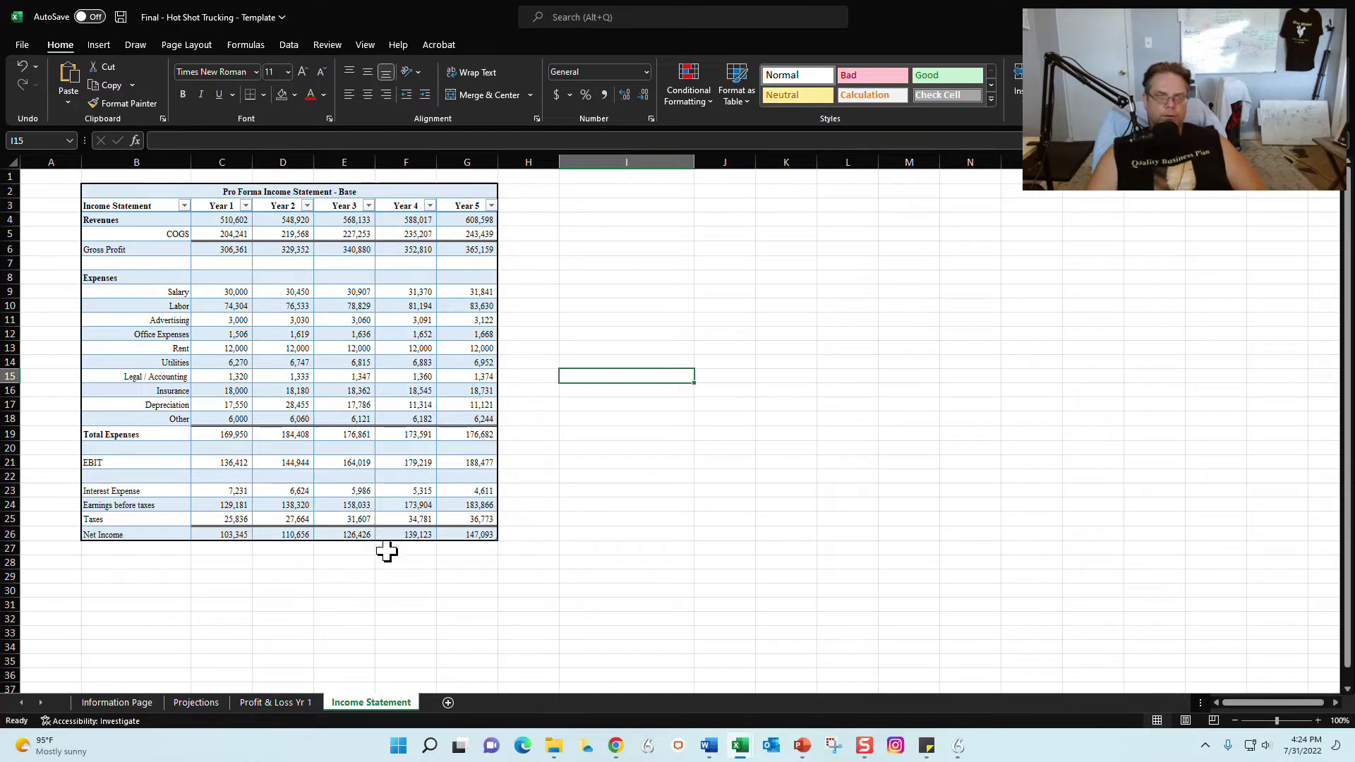
left_click(205, 699)
left_click(262, 701)
left_click(366, 701)
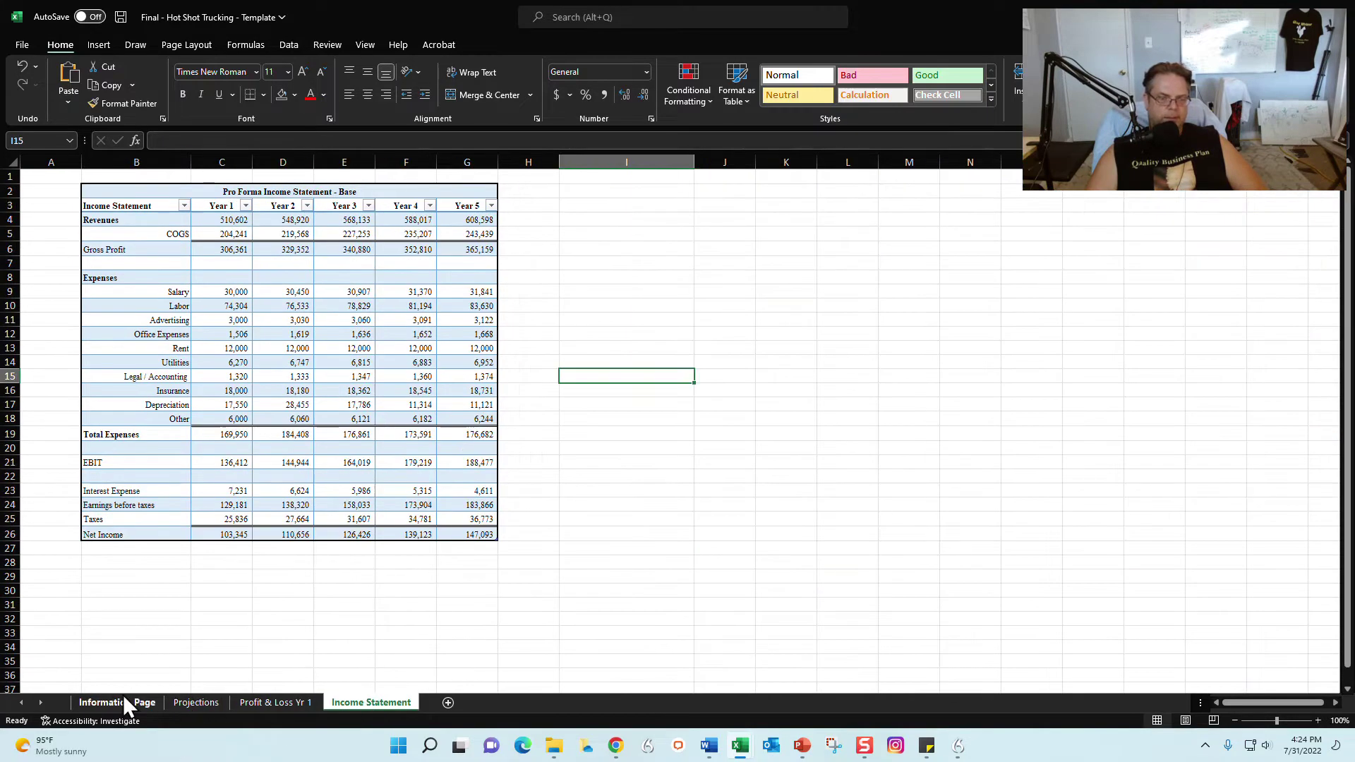
left_click(117, 697)
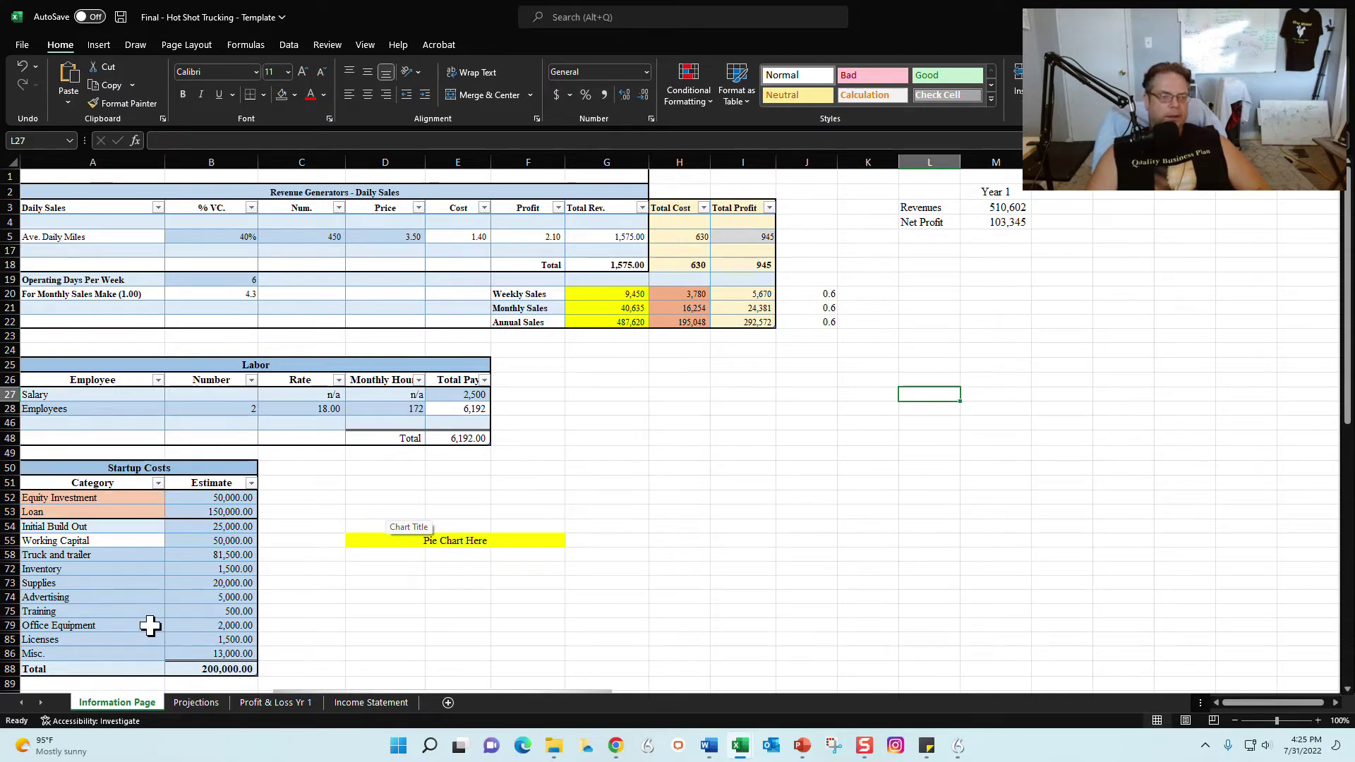
Look through the Information Page's startup costs, monthly fixed costs, growth rates and loan information tables
scroll(147, 627, "down", 7)
scroll(189, 555, "down", 6)
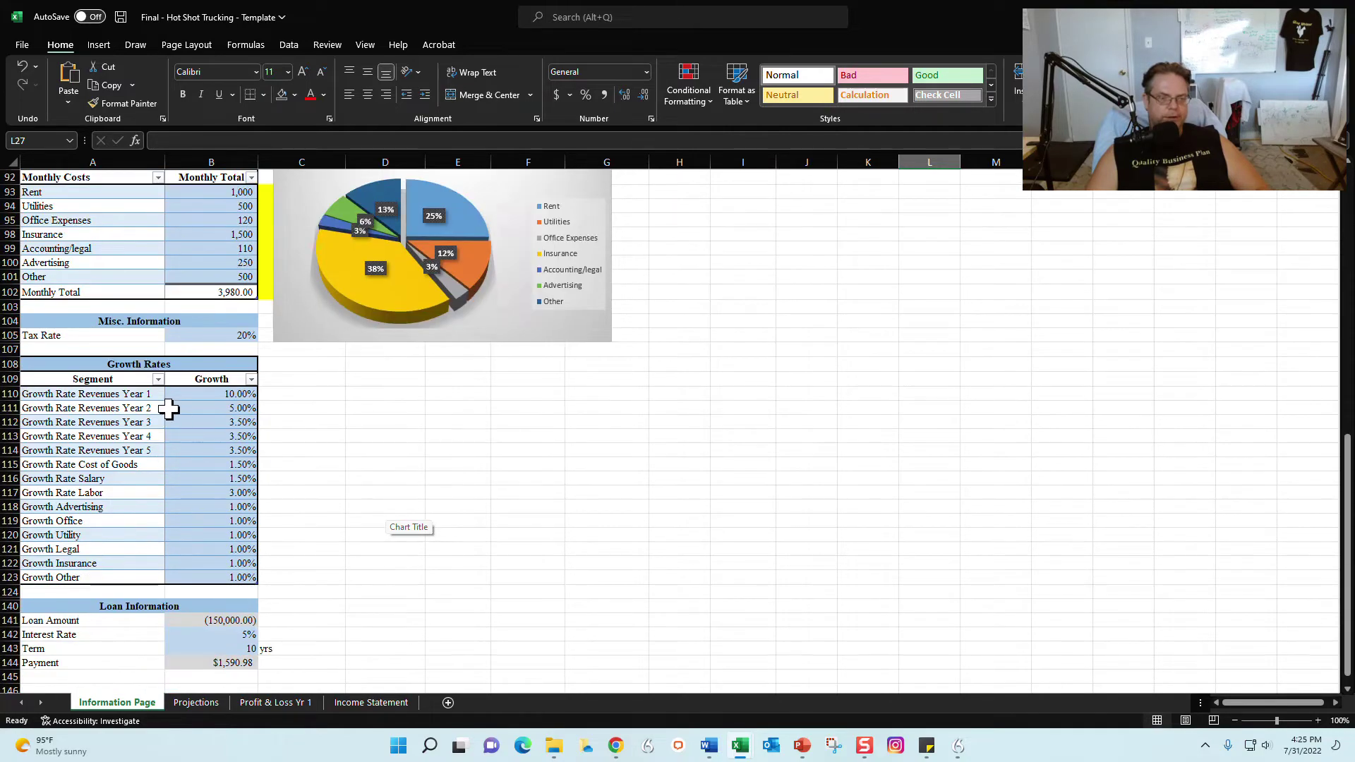
scroll(176, 502, "down", 3)
scroll(225, 582, "up", 13)
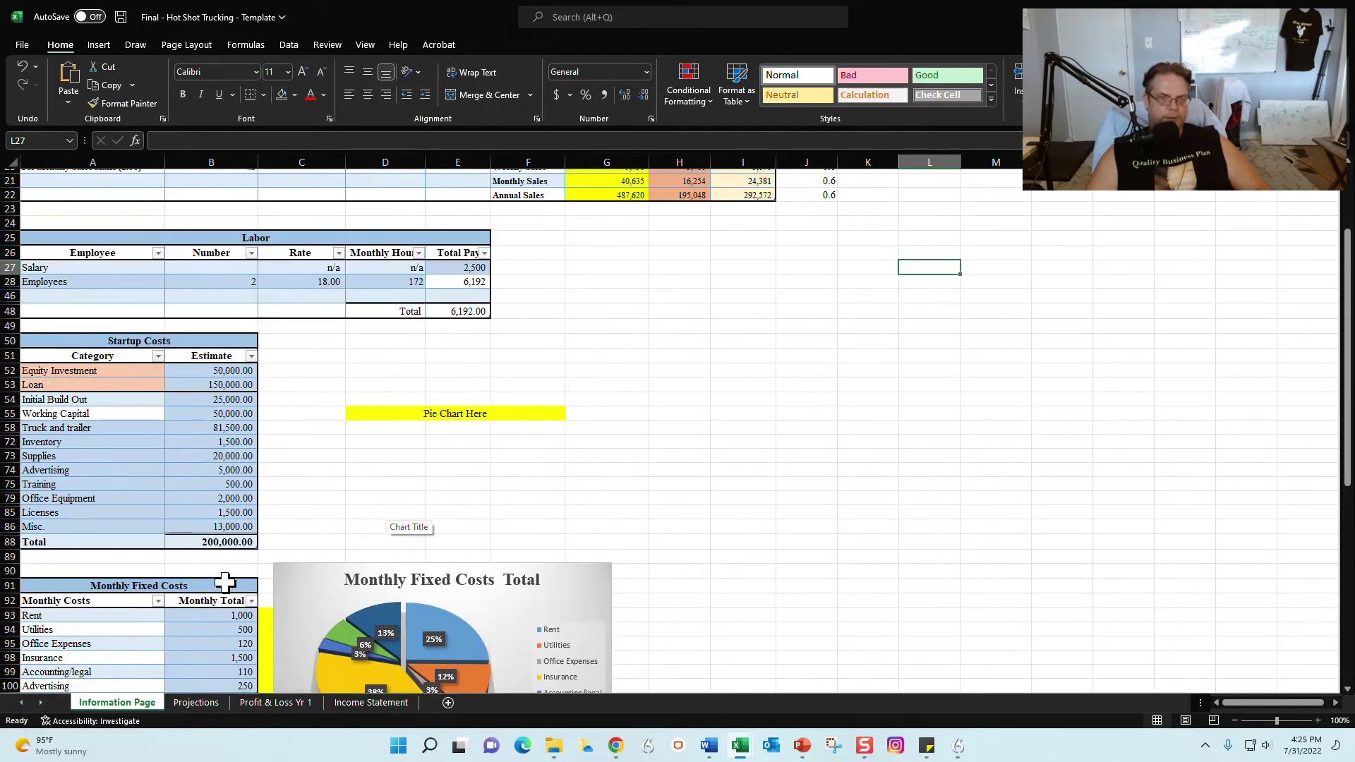
scroll(223, 579, "up", 3)
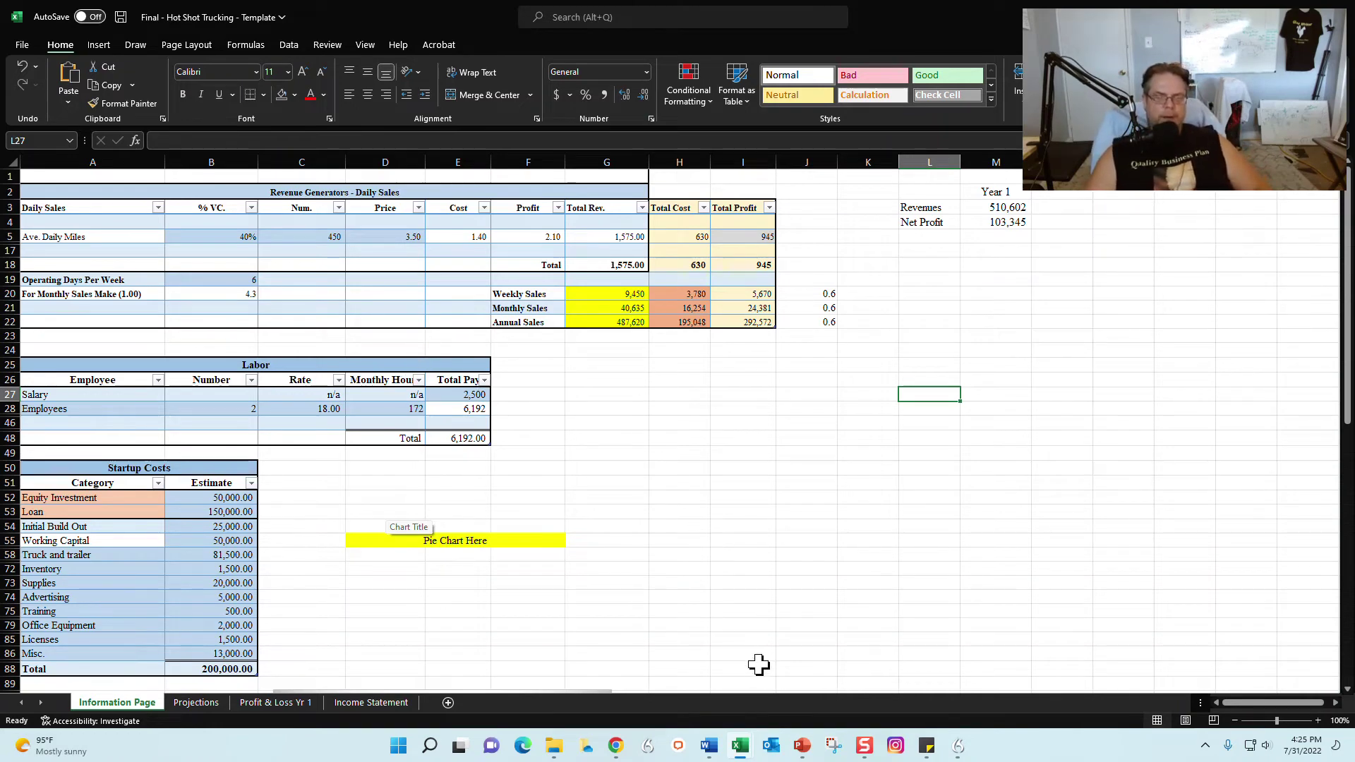
Examine the blue input cells in the Daily Sales, Labor and Startup Costs tables
left_click(679, 455)
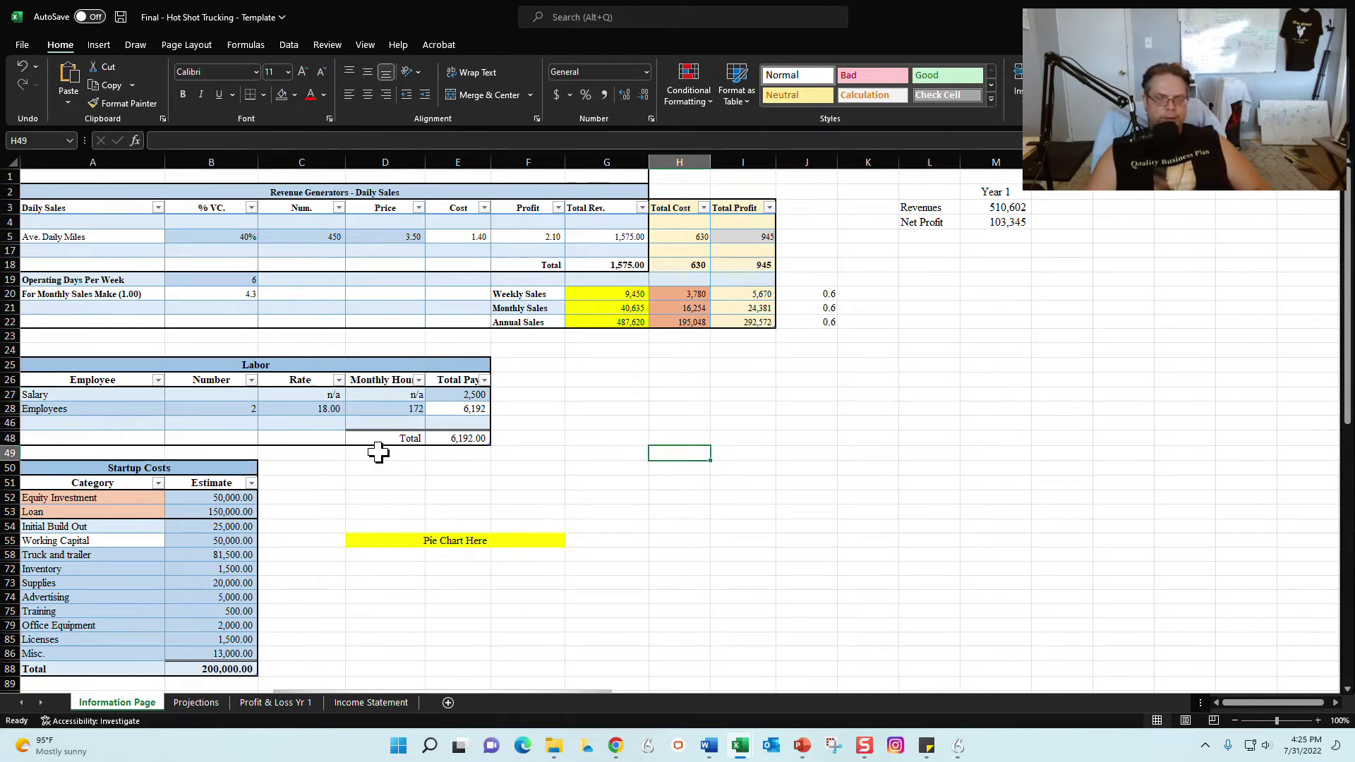
left_click(302, 221)
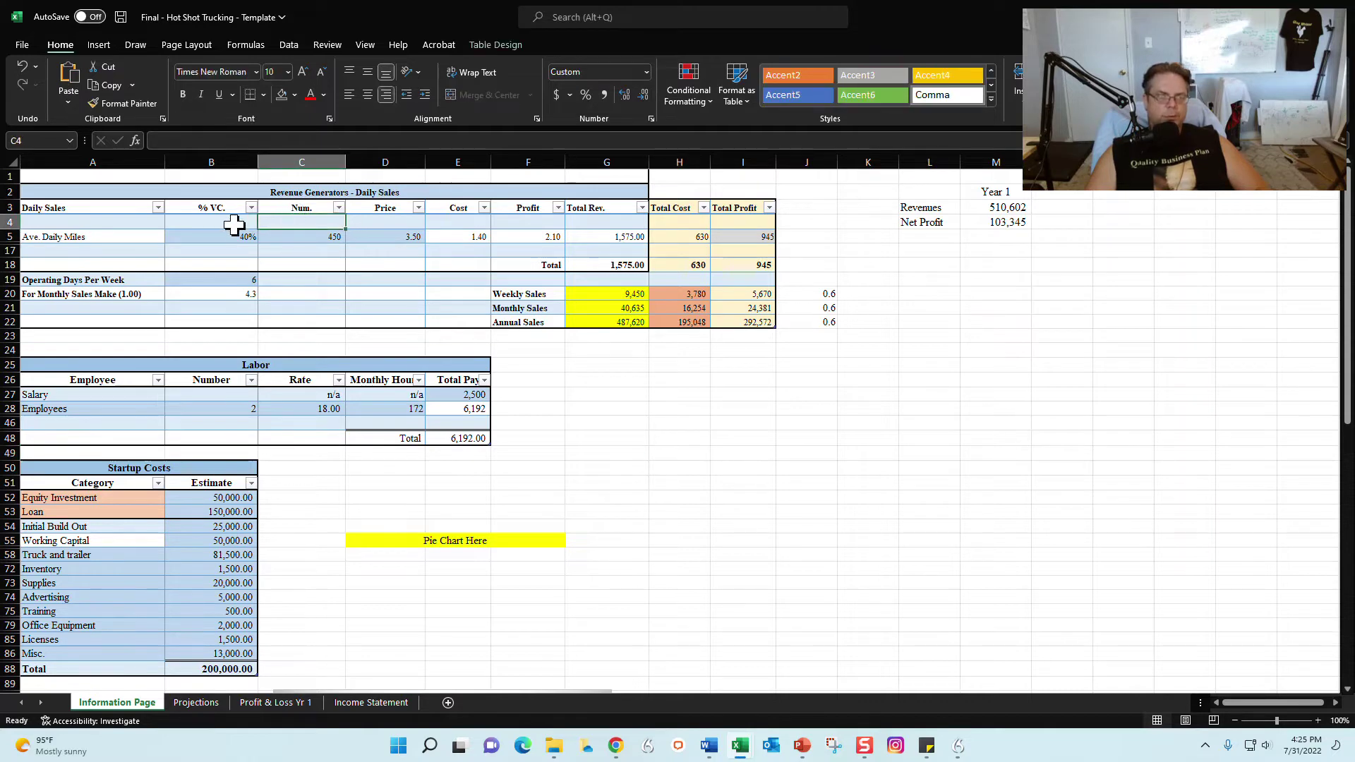
left_click(240, 233)
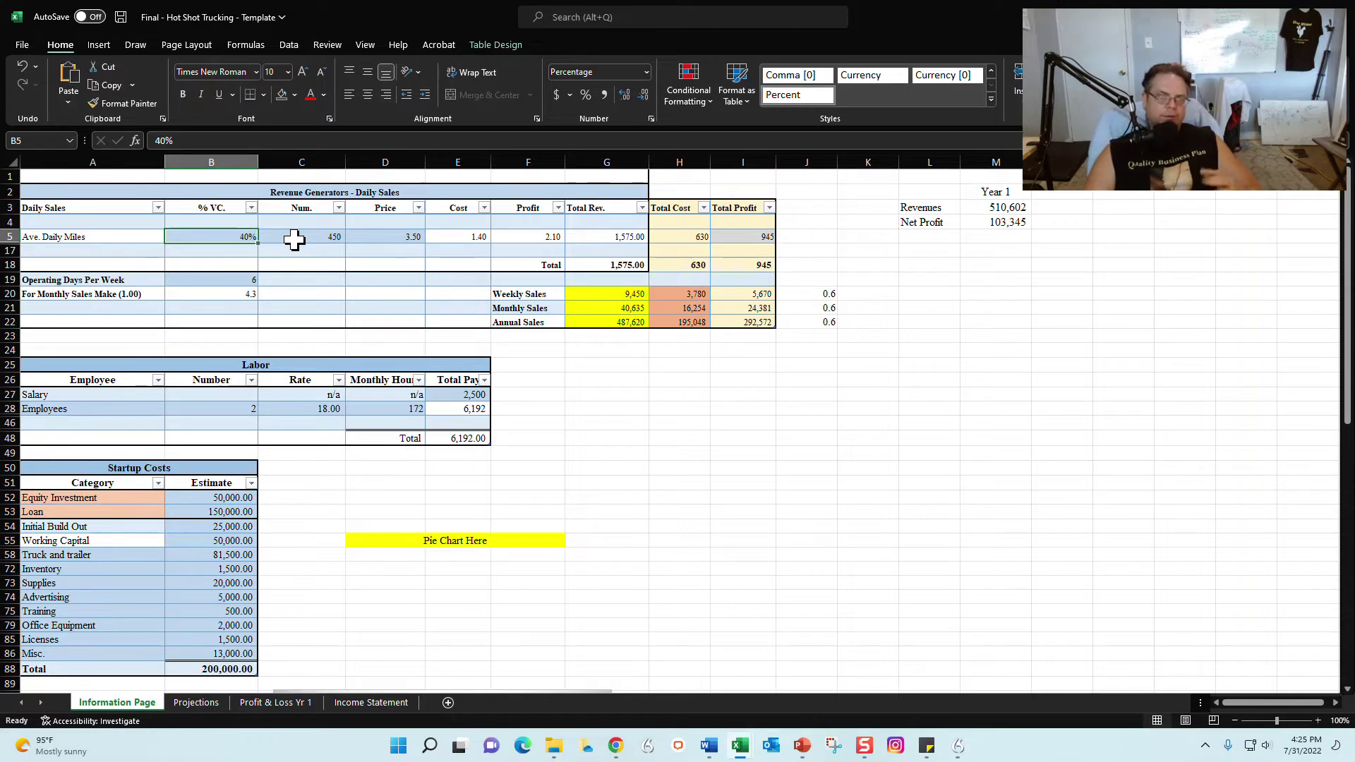
left_click(333, 237)
left_click_drag(181, 239, 388, 233)
left_click(333, 282)
left_click_drag(239, 239, 375, 239)
left_click(218, 279)
left_click_drag(218, 408, 372, 409)
left_click_drag(106, 569, 206, 627)
left_click(743, 483)
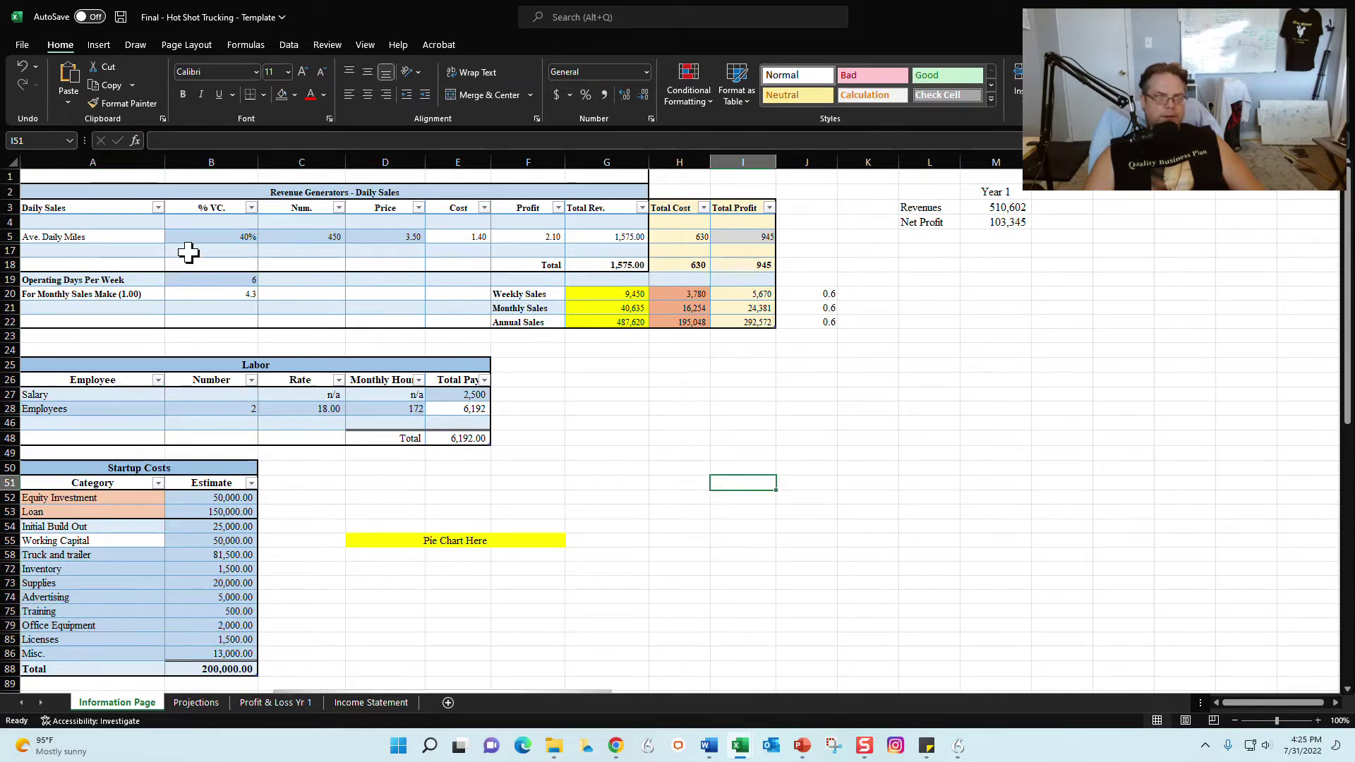
Inspect the average daily miles' number, price and variable cost percentage, plus the operating days and monthly sales multiplier
left_click(318, 236)
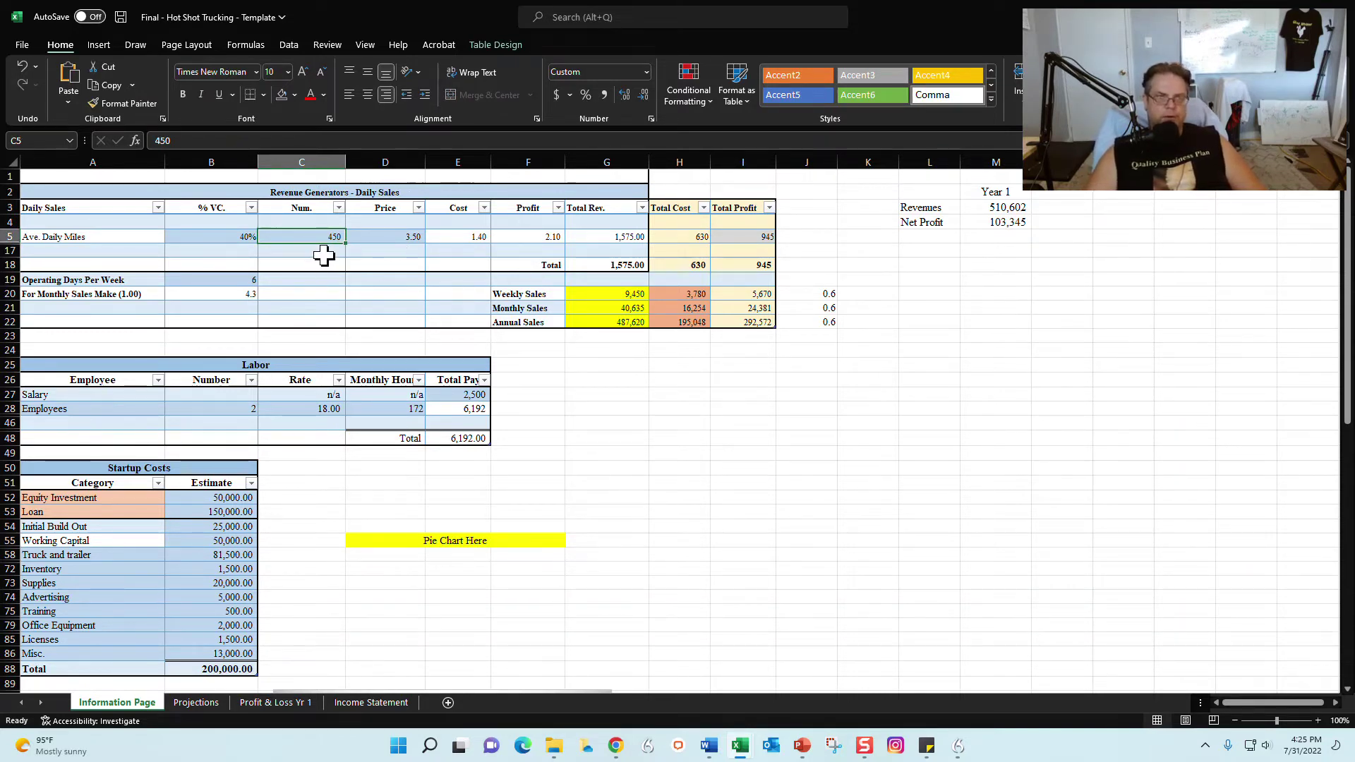
left_click(375, 236)
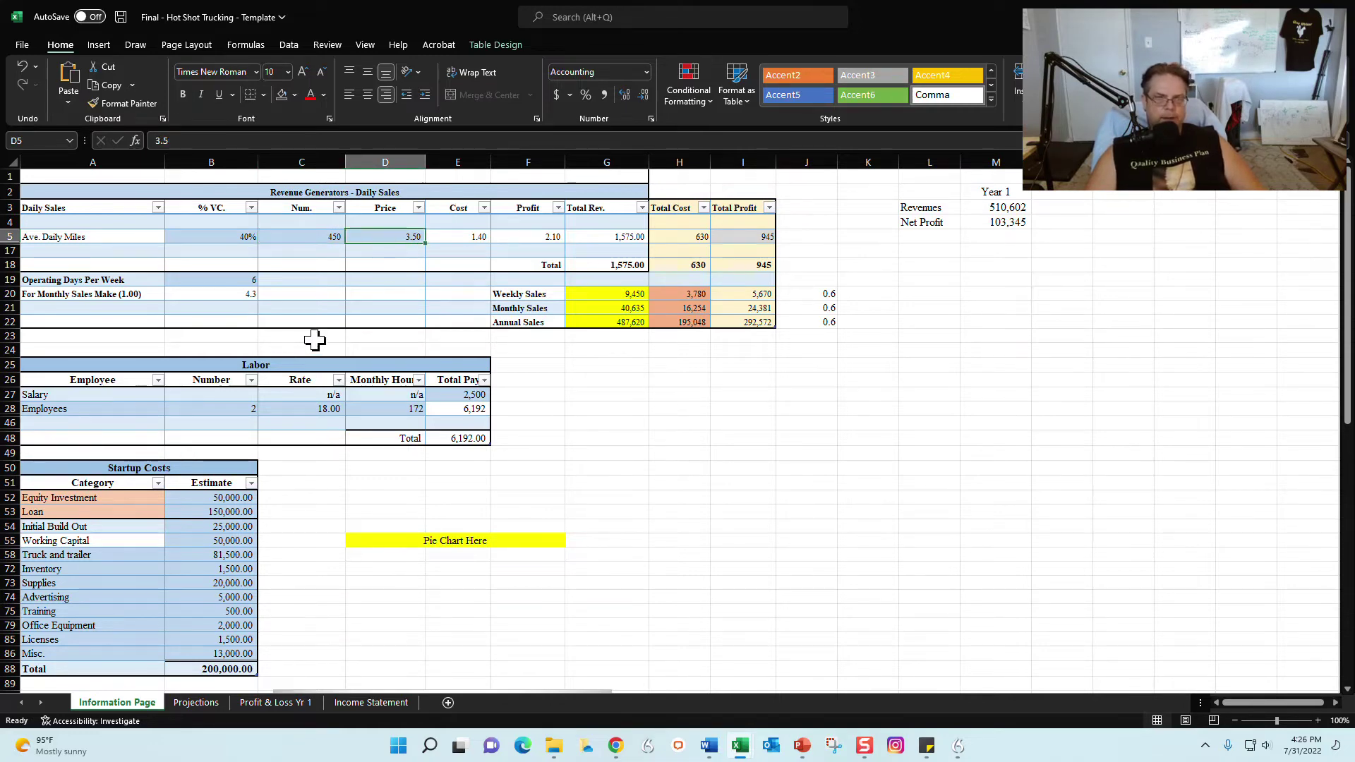
left_click(215, 236)
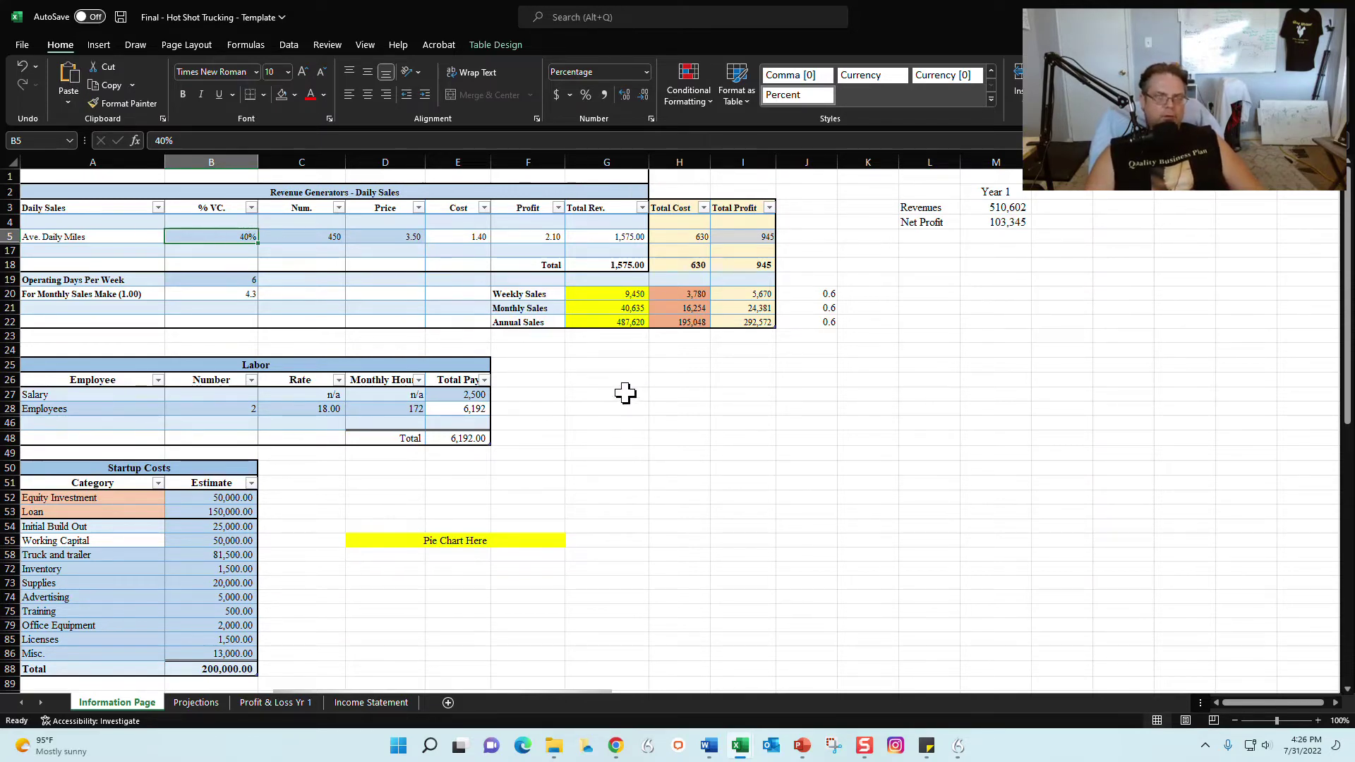
left_click(577, 407)
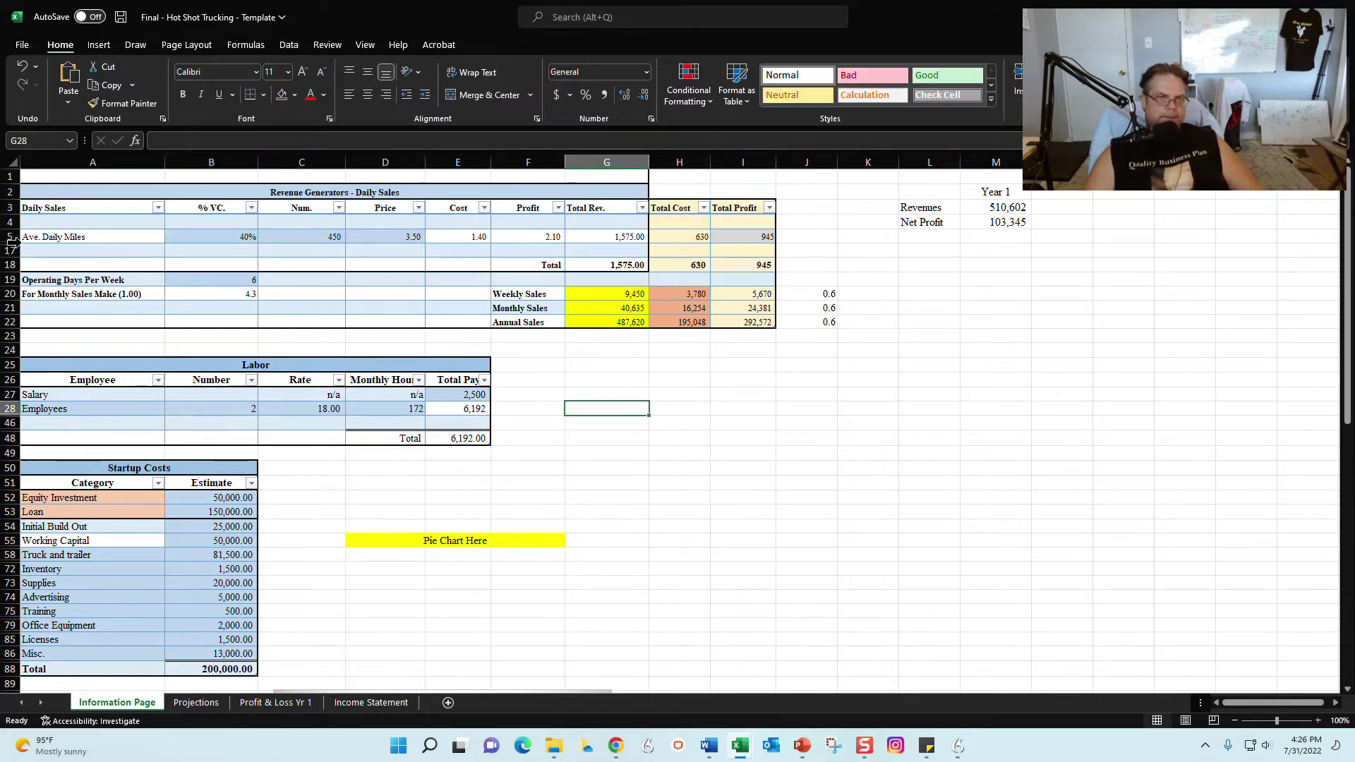
left_click(231, 239)
left_click(240, 292)
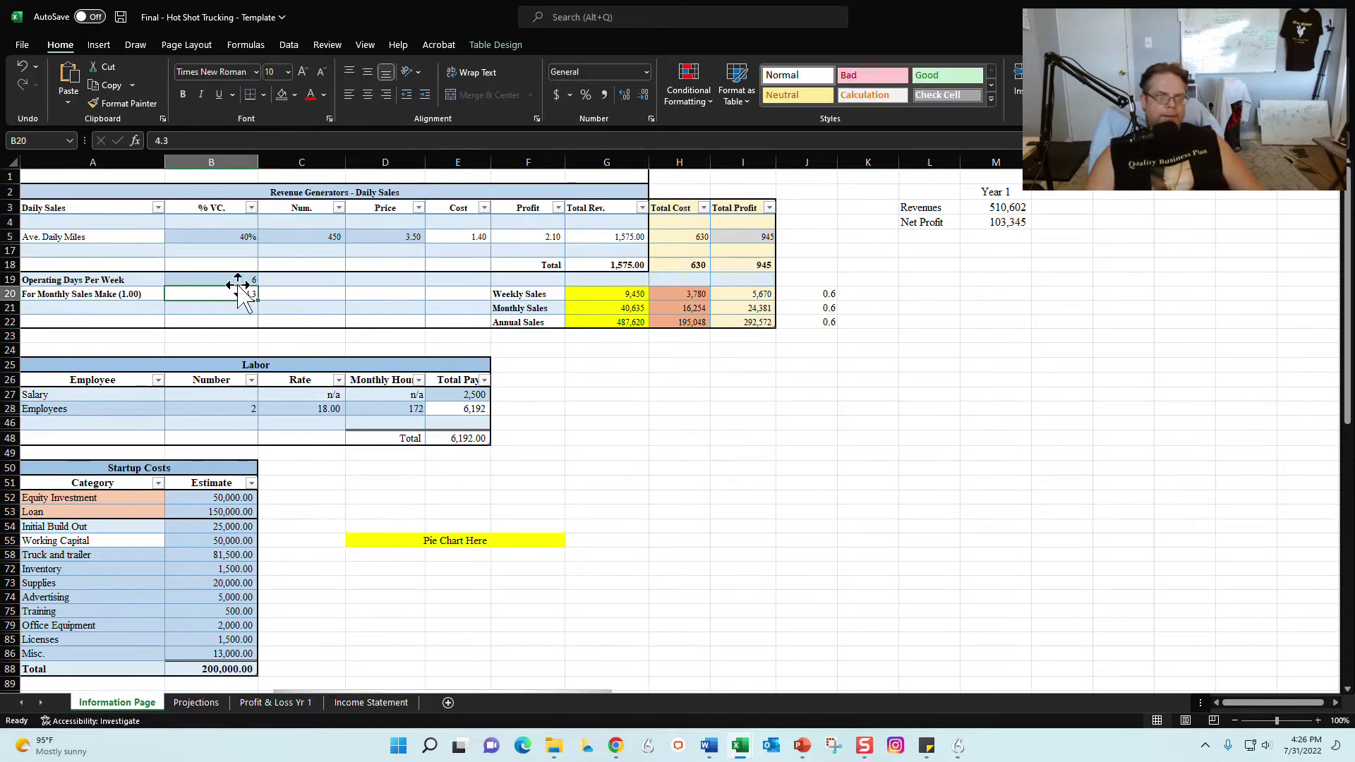
left_click(240, 280)
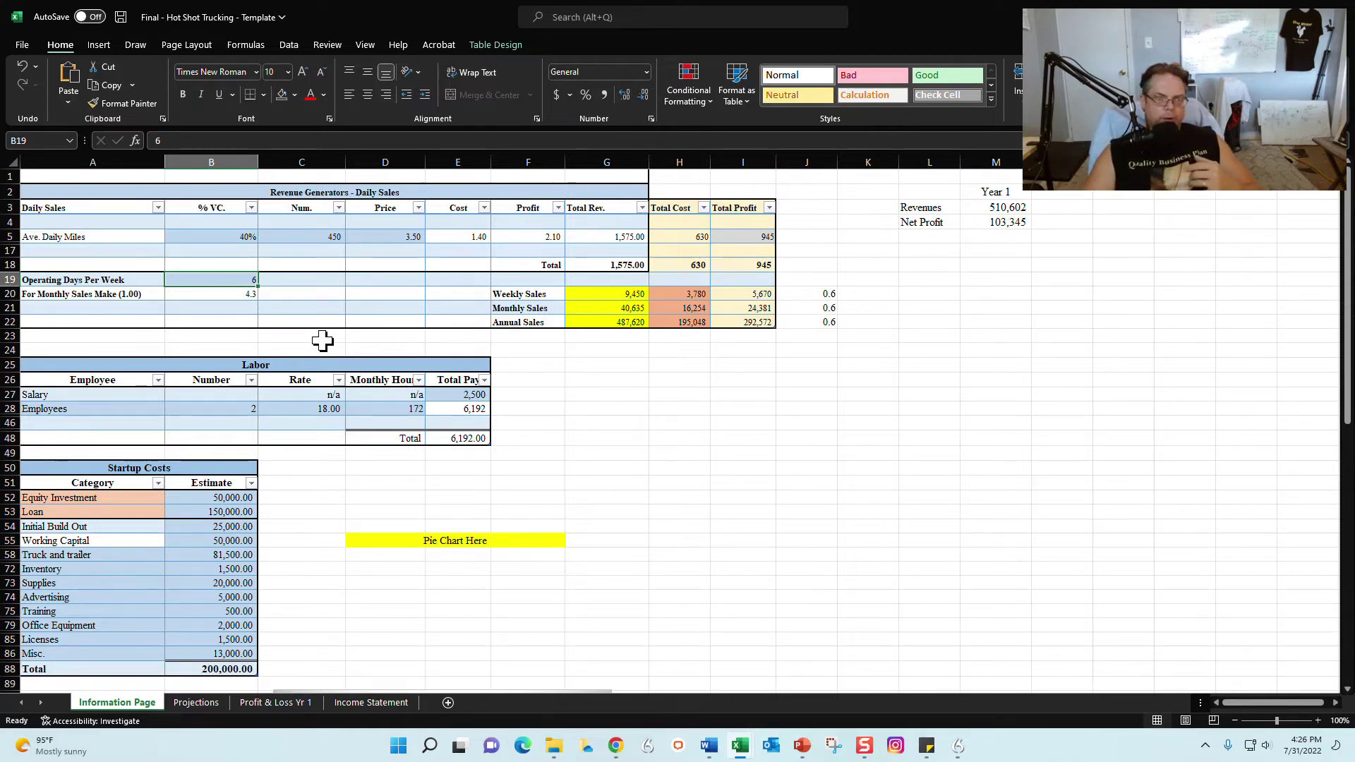
left_click(856, 469)
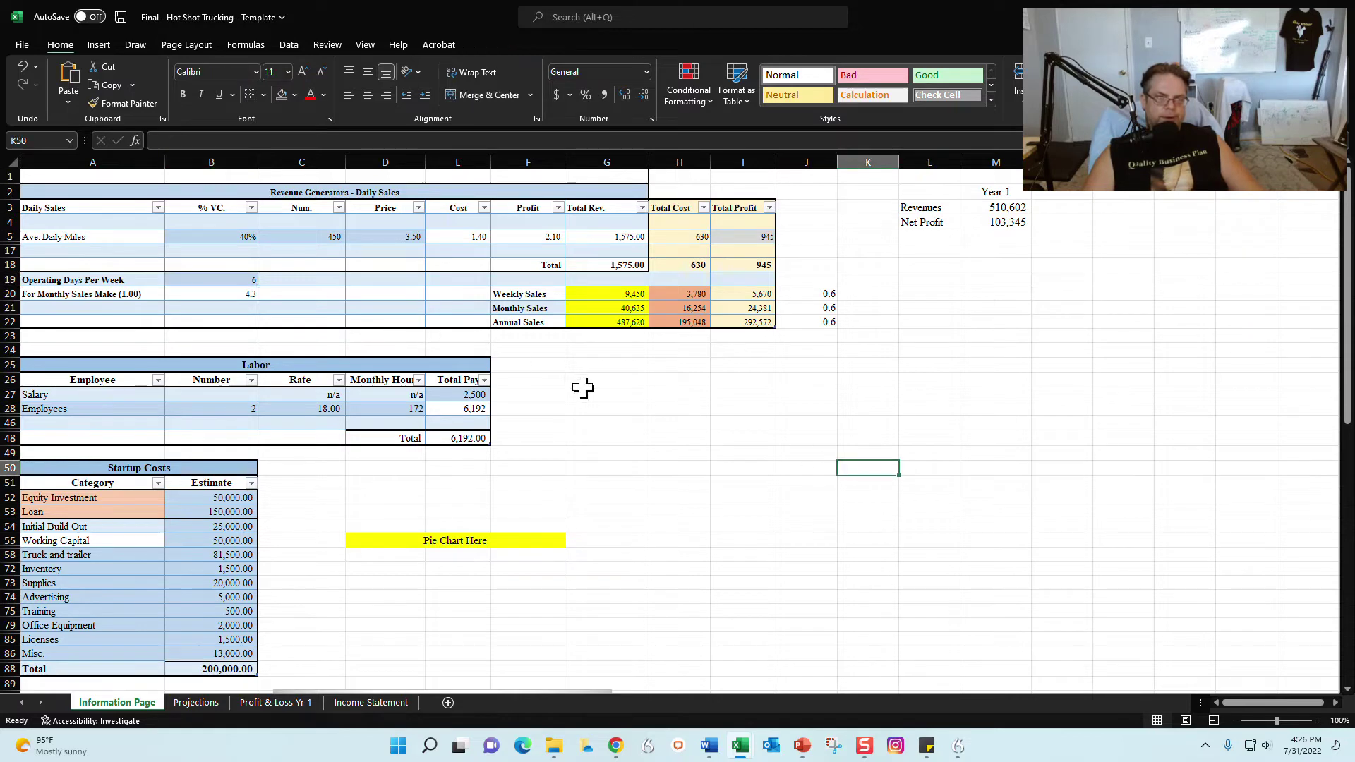
Set Operating Days Per Week to 5 to test the effect on Year 1 revenues and net profit
left_click(226, 279)
type("5")
key("Return")
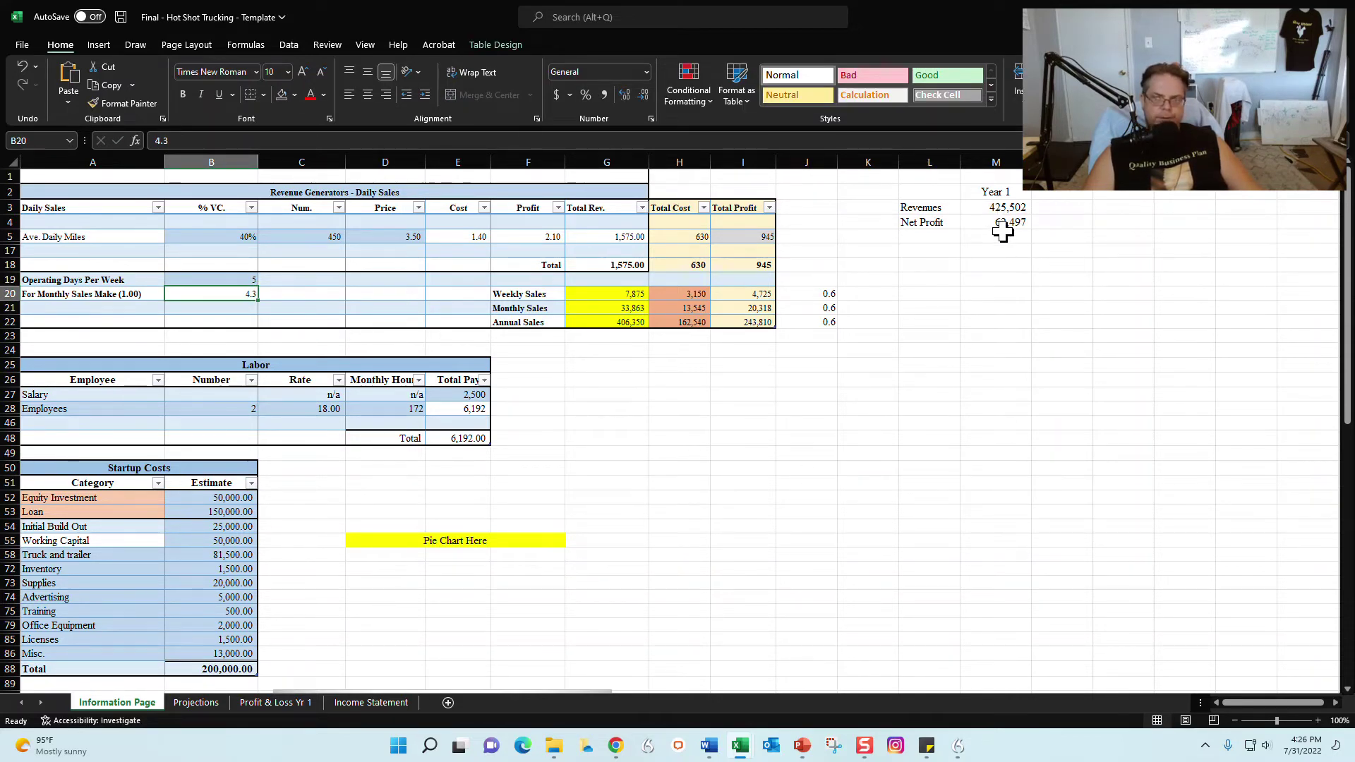
Restore Operating Days Per Week to 6
left_click(226, 280)
type("6")
key("Return")
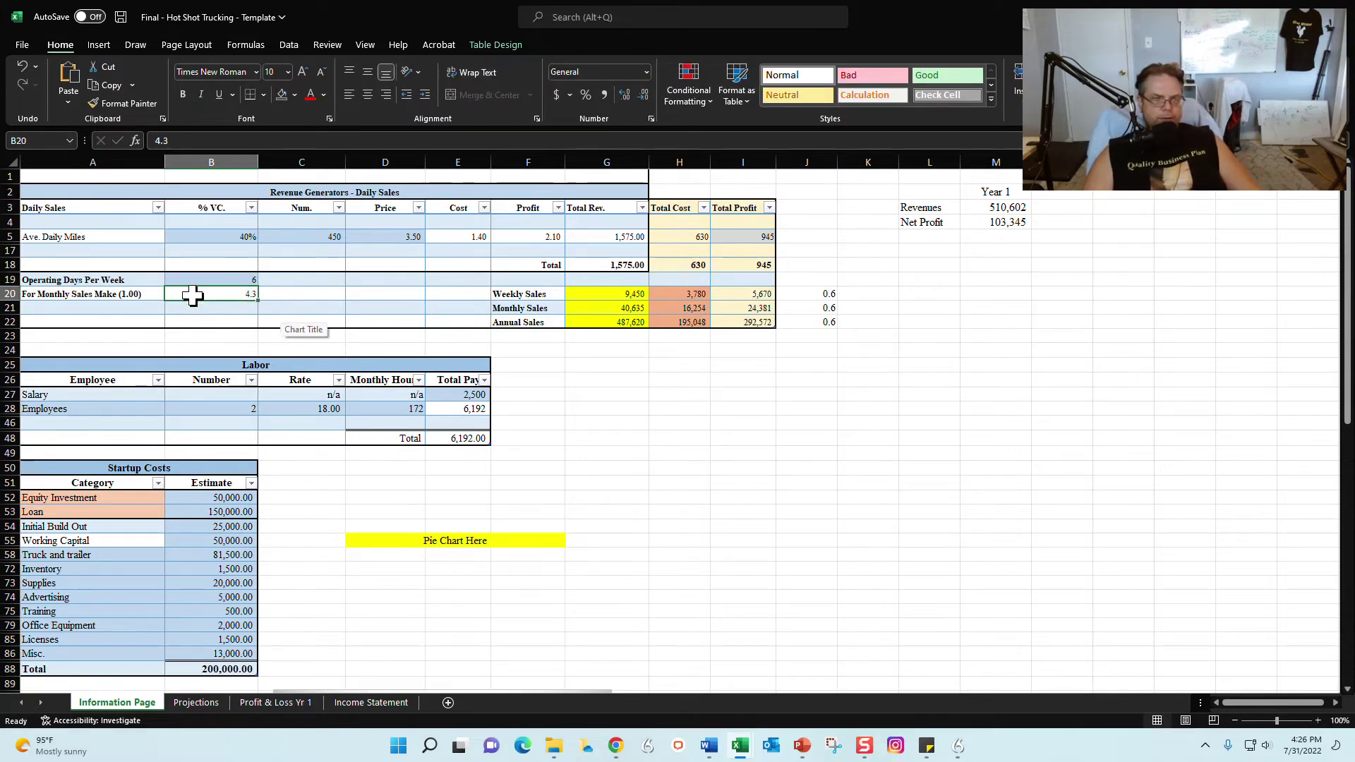
left_click(206, 279)
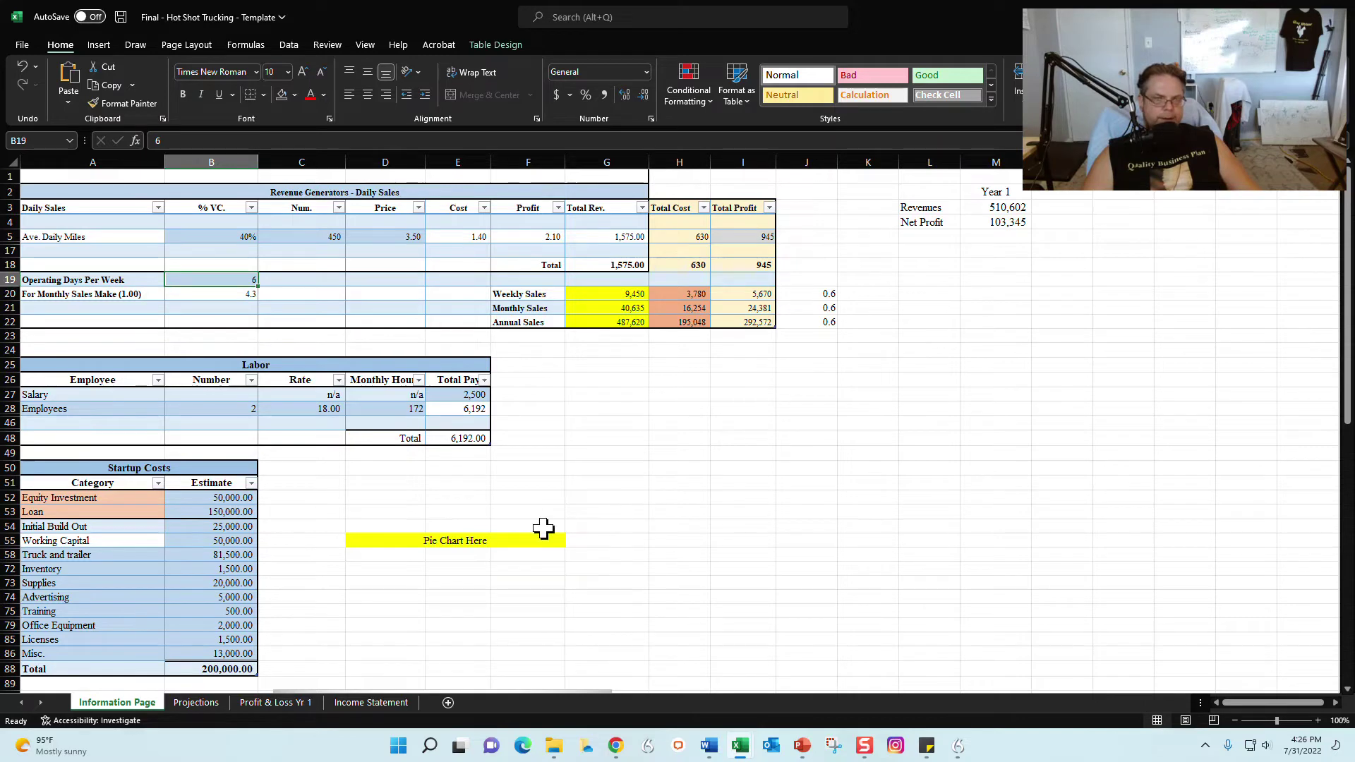
Set the Salary row's total pay in the Labor table to 3500
left_click(341, 484)
left_click(476, 397)
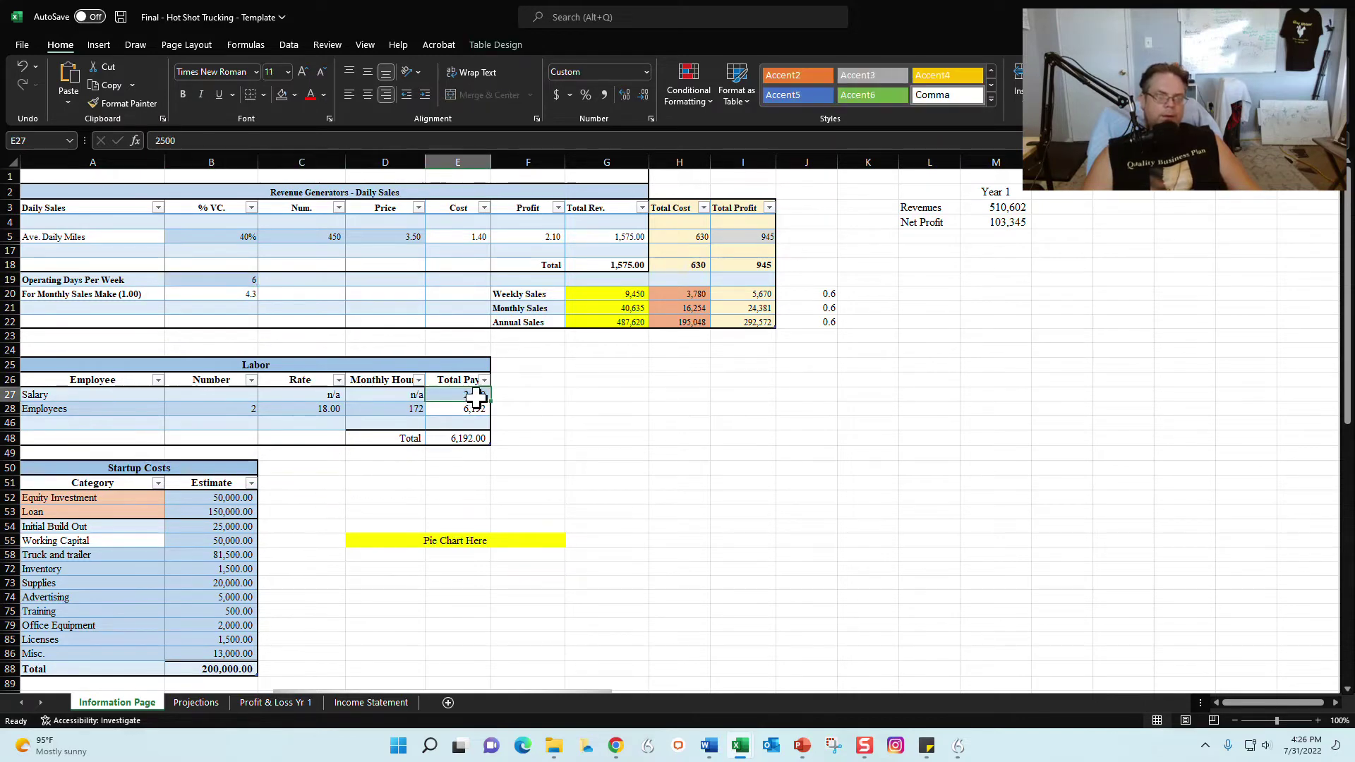
scroll(478, 413, "down", 3)
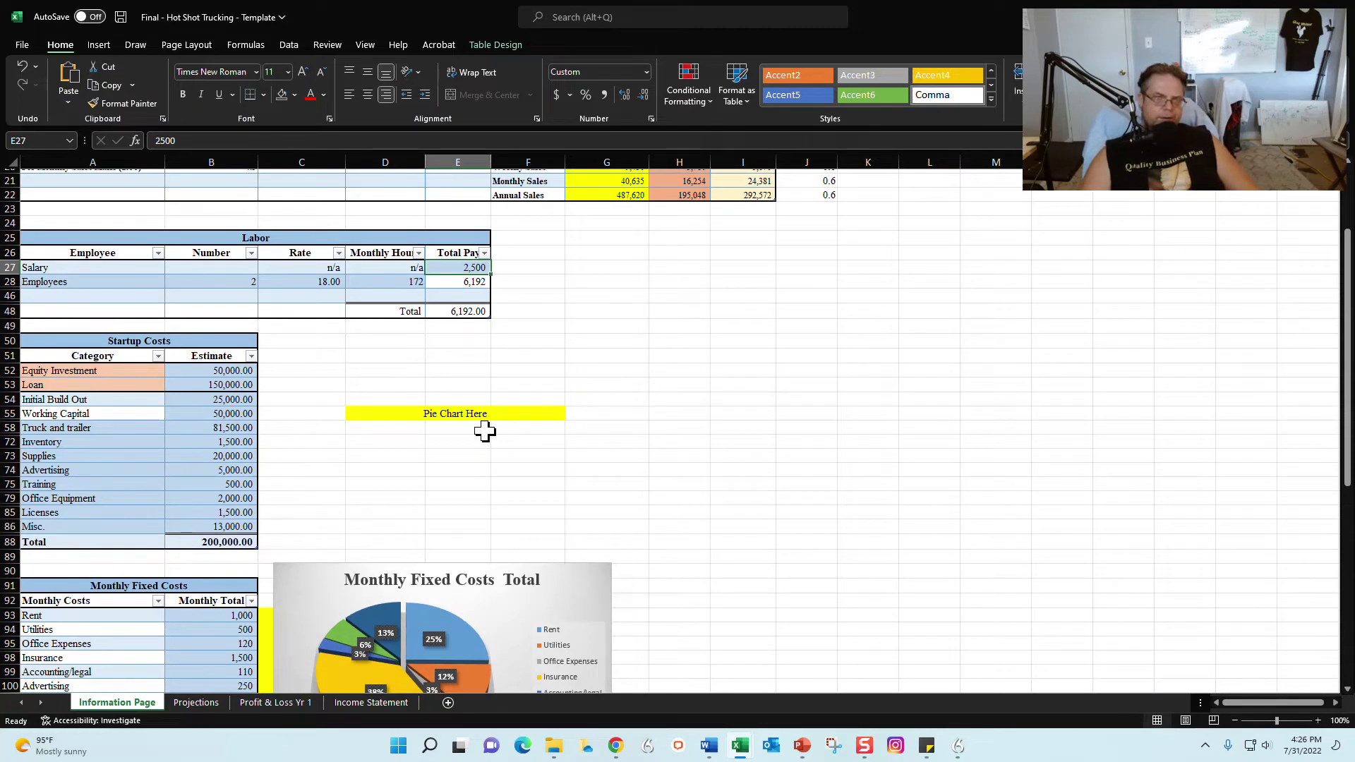
type("3500")
key("Return")
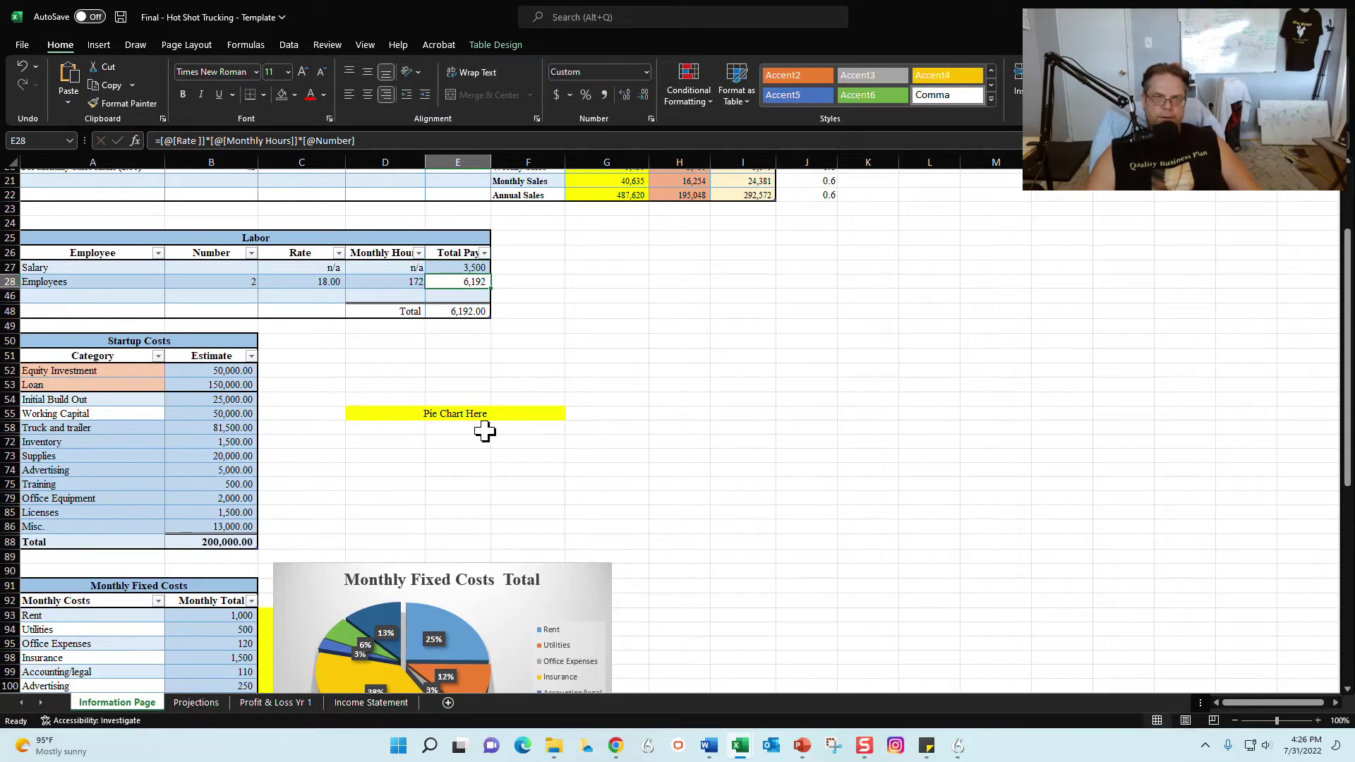
left_click(479, 273)
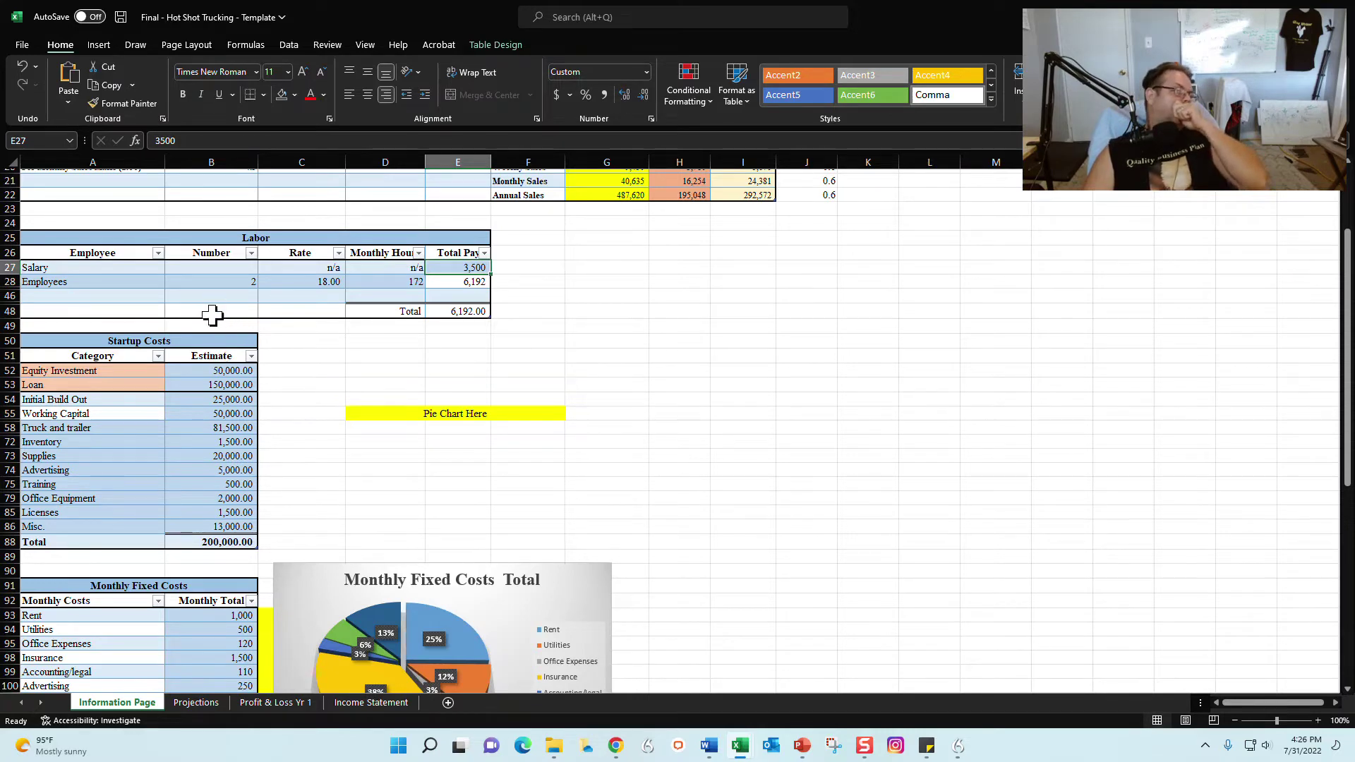
Set the number of employees in the Labor table to 0 and check the Year 1 net profit
left_click(188, 281)
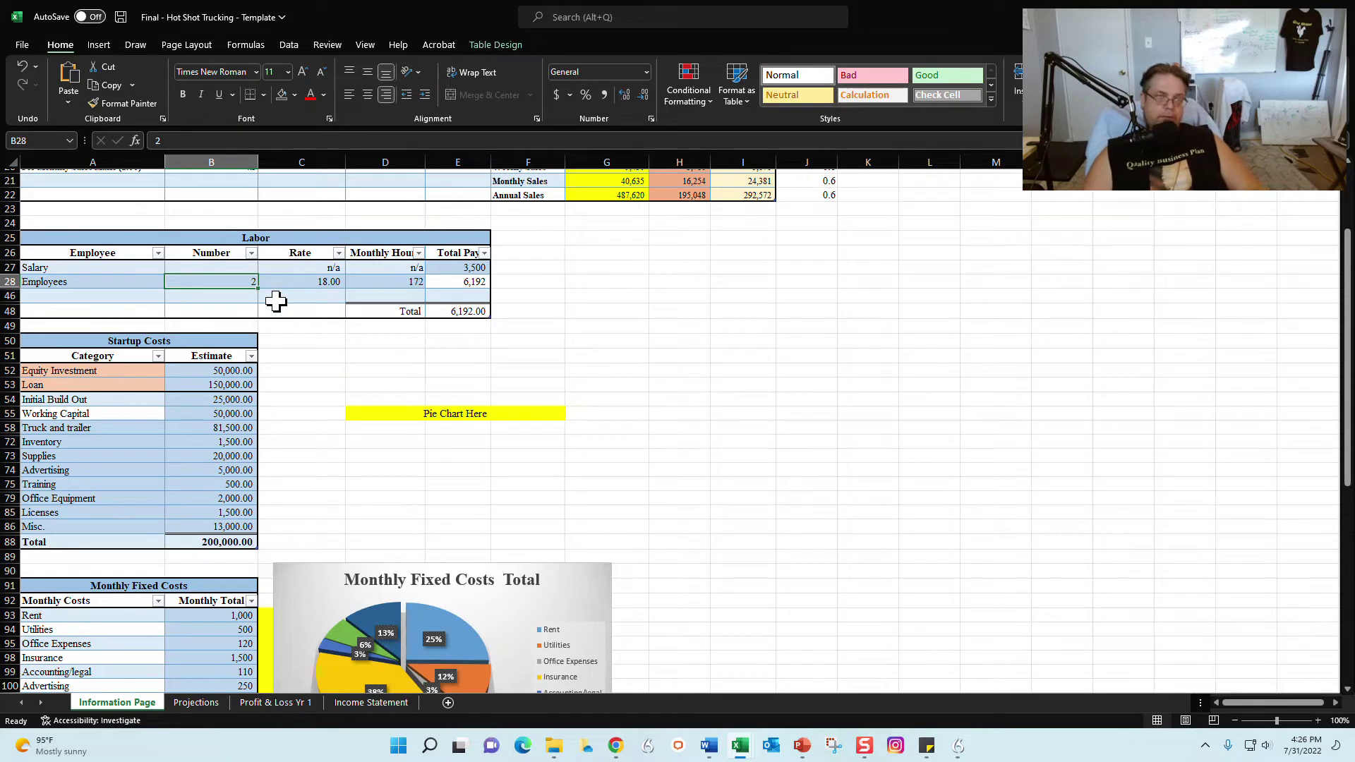
type("0")
key("Return")
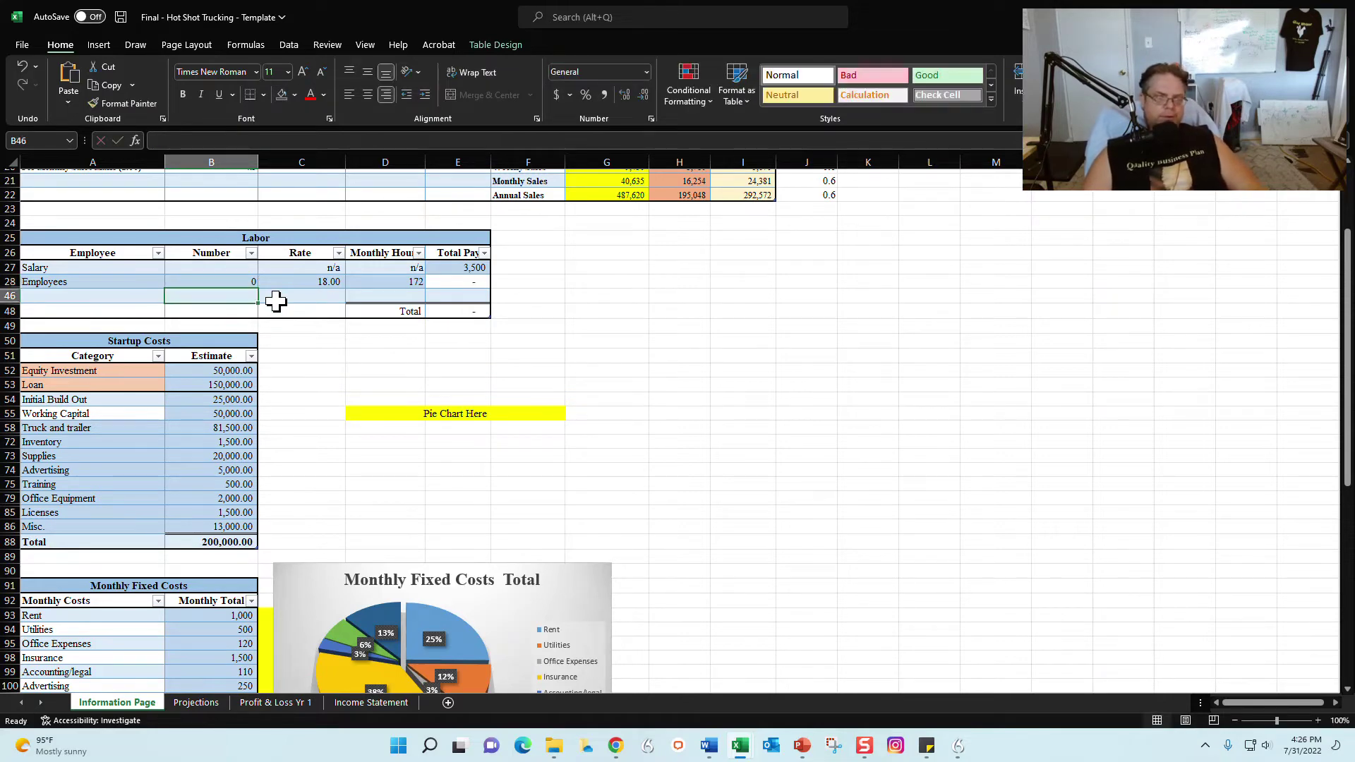
scroll(487, 300, "up", 3)
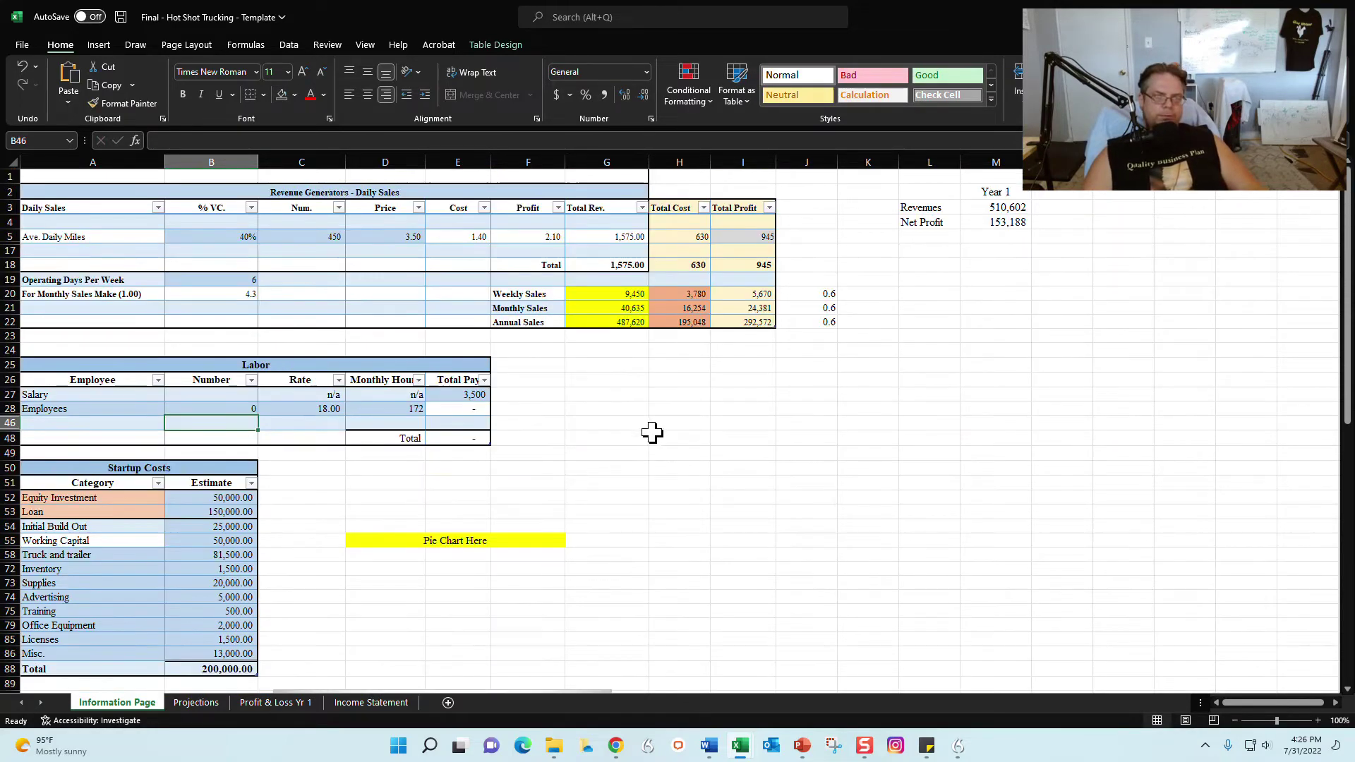
left_click(1000, 222)
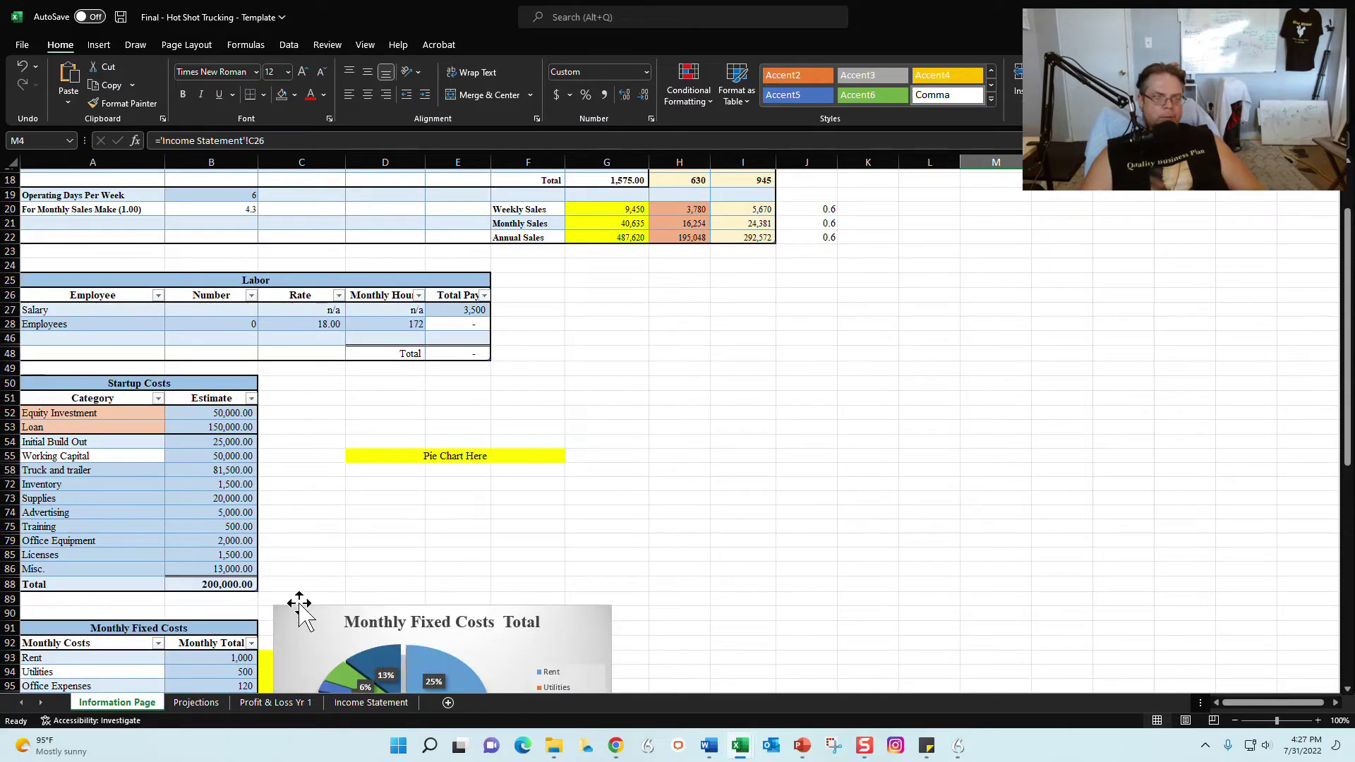
Restore the number of employees in the Labor table to 2
left_click(242, 323)
type("2")
key("Return")
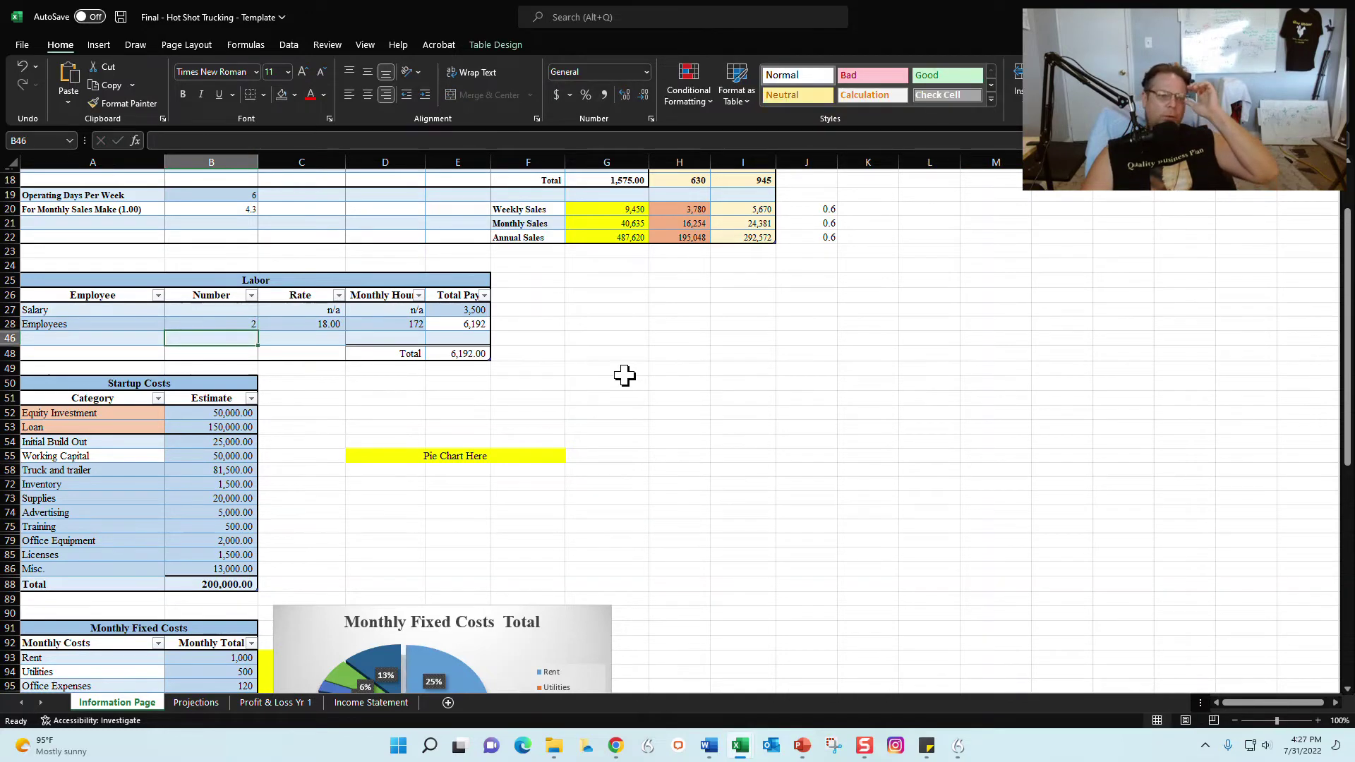
Inspect the Employees row's number, rate and monthly hours in the Labor table
left_click(199, 323)
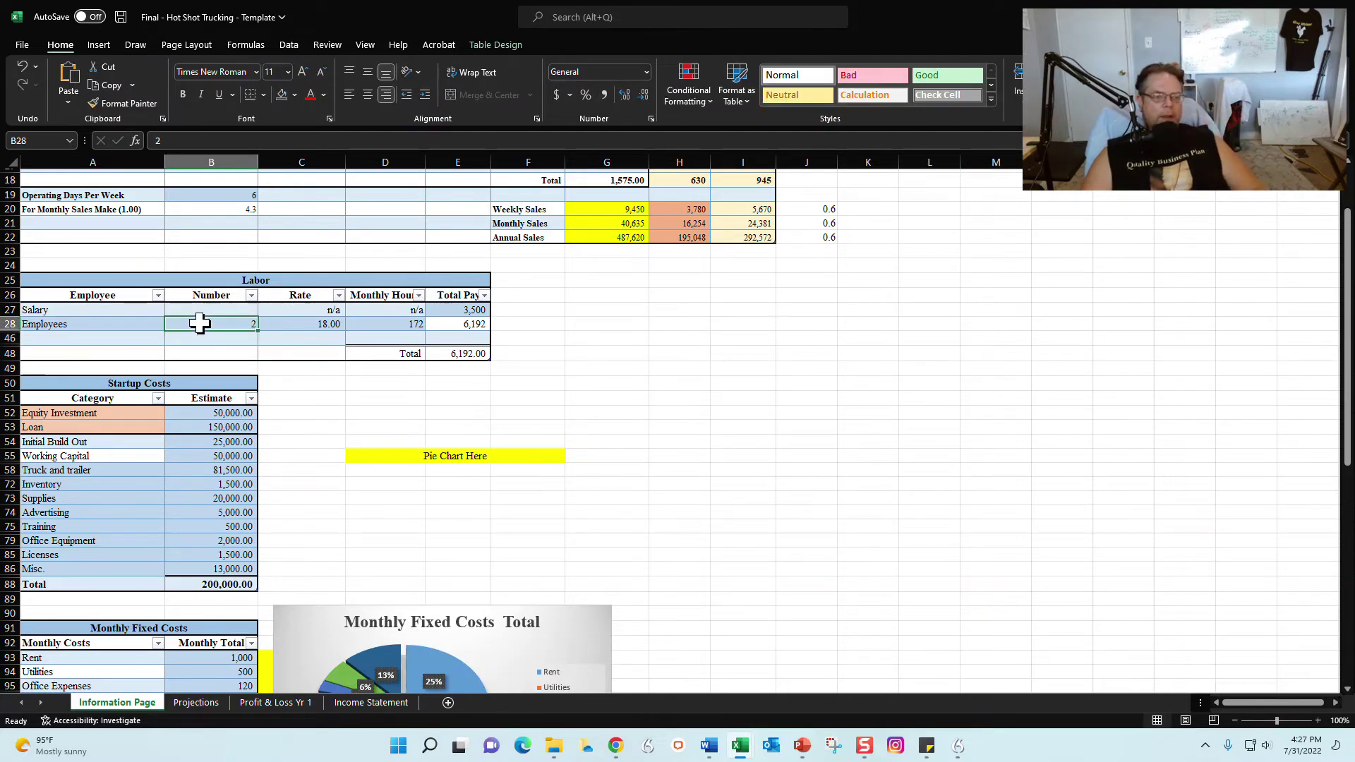
left_click(314, 323)
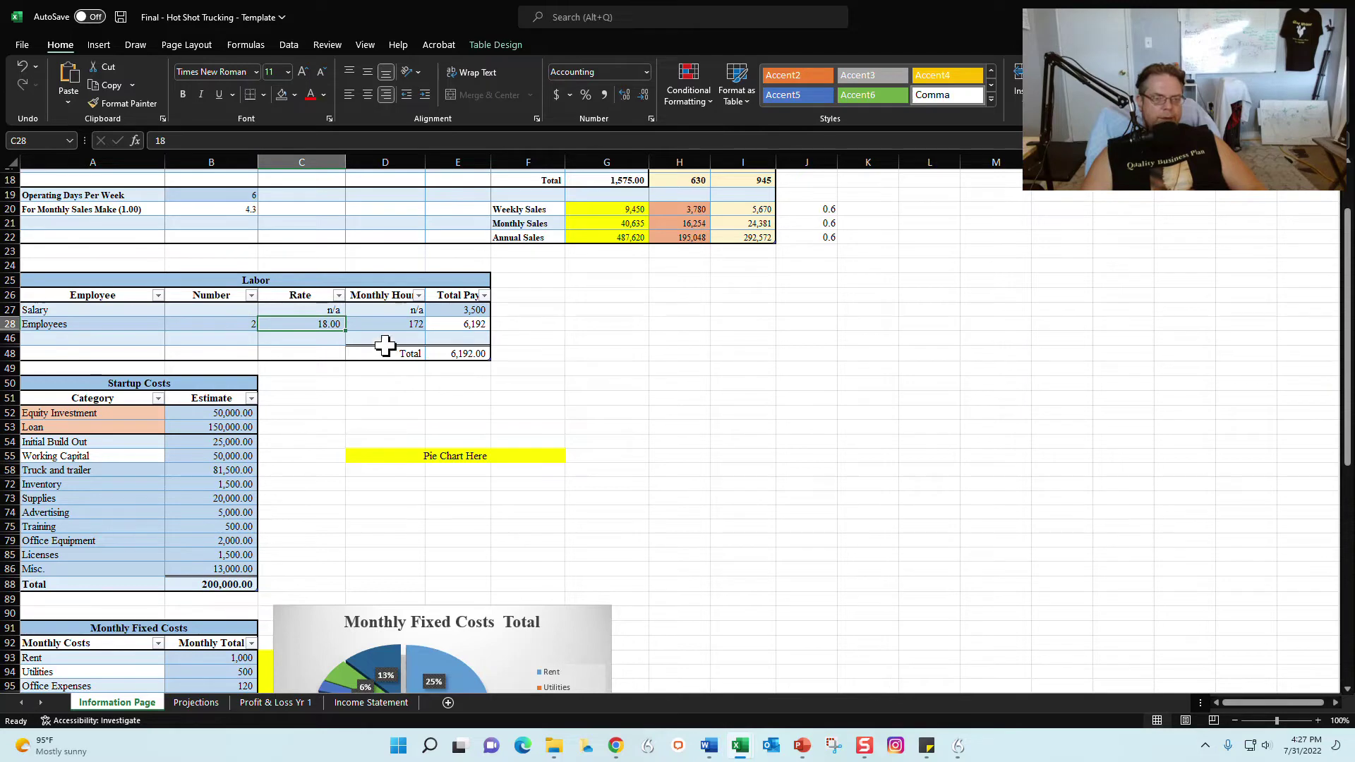
left_click(400, 324)
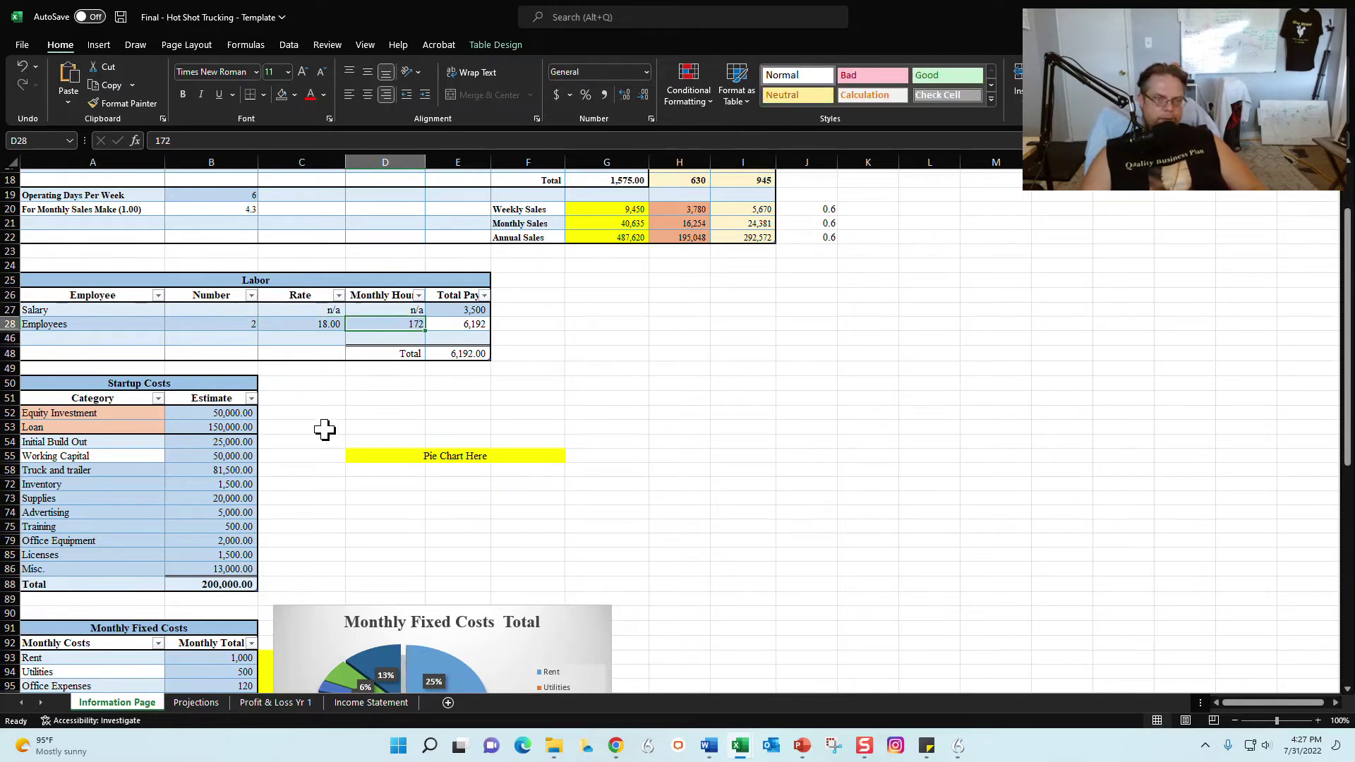
Examine the Startup Costs table and select the Equity Investment and Loan rows with their estimates
scroll(292, 469, "down", 2)
scroll(293, 446, "down", 2)
left_click(326, 315)
left_click_drag(189, 208, 136, 419)
left_click(357, 272)
left_click_drag(99, 243, 215, 261)
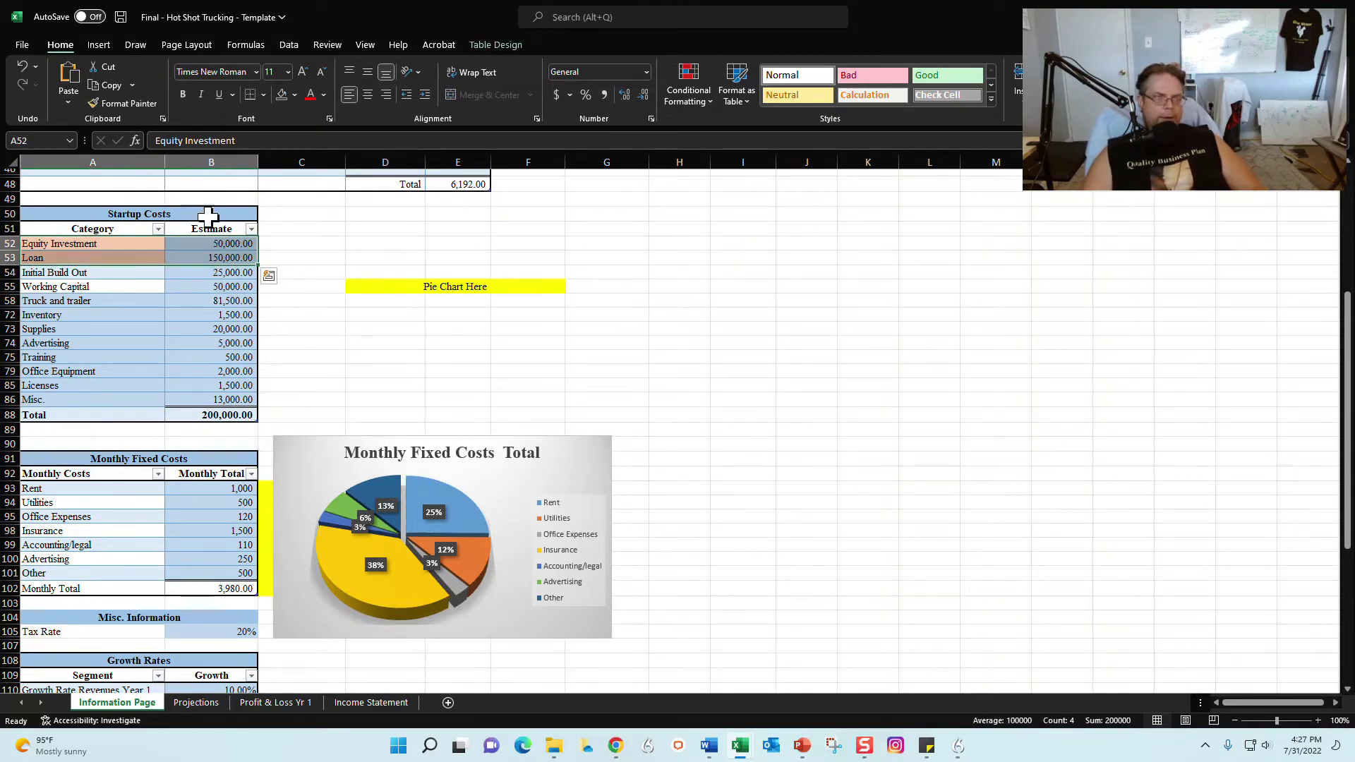
Inspect the Equity Investment and Loan estimates in the Startup Costs table
left_click(234, 244)
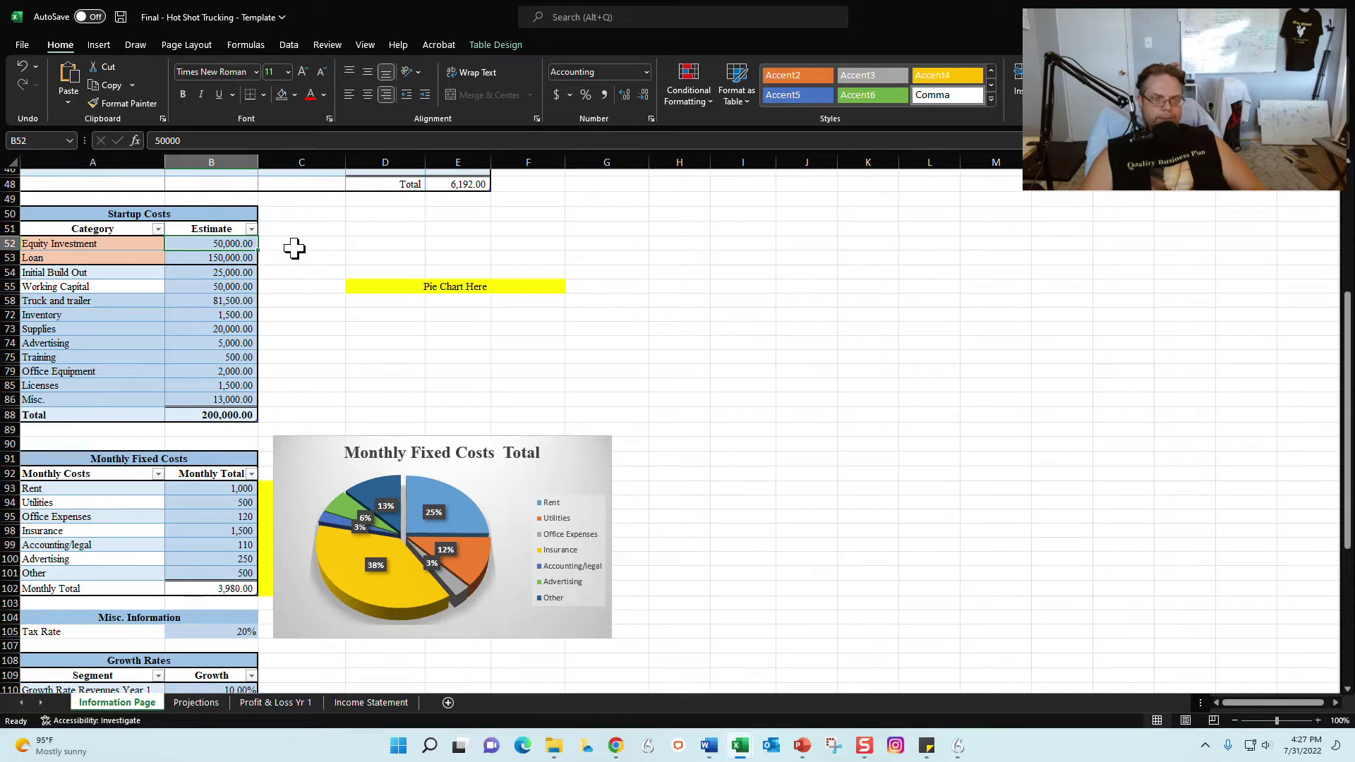
left_click(242, 260)
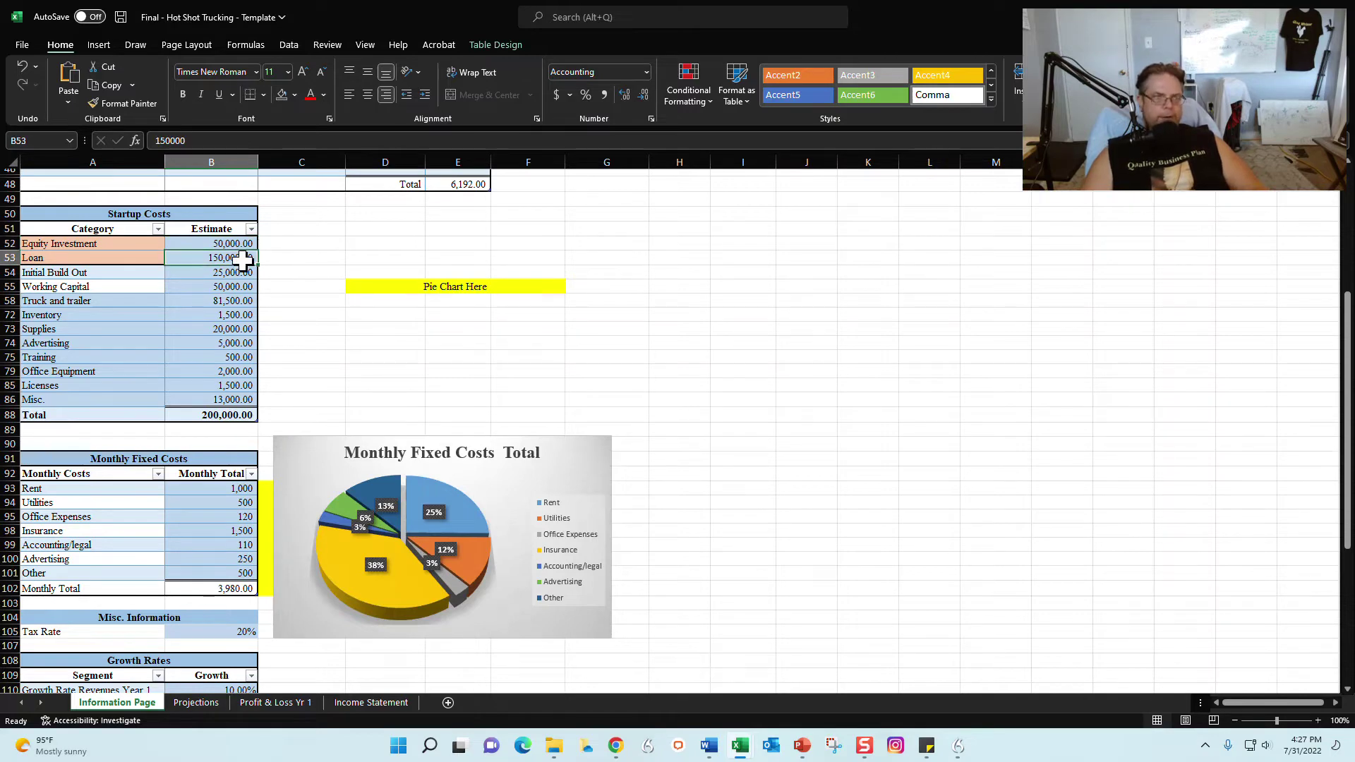
left_click(232, 243)
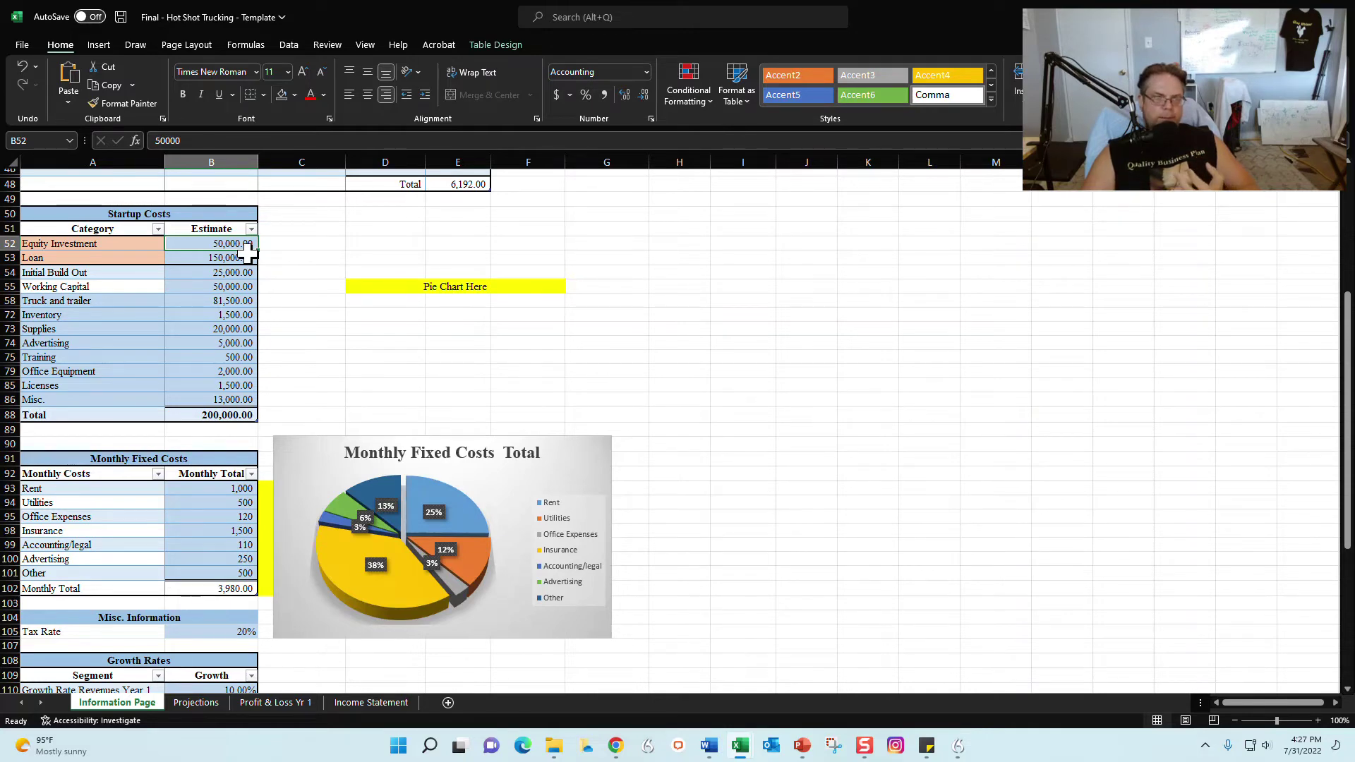
left_click(332, 229)
left_click(208, 232)
left_click(225, 244)
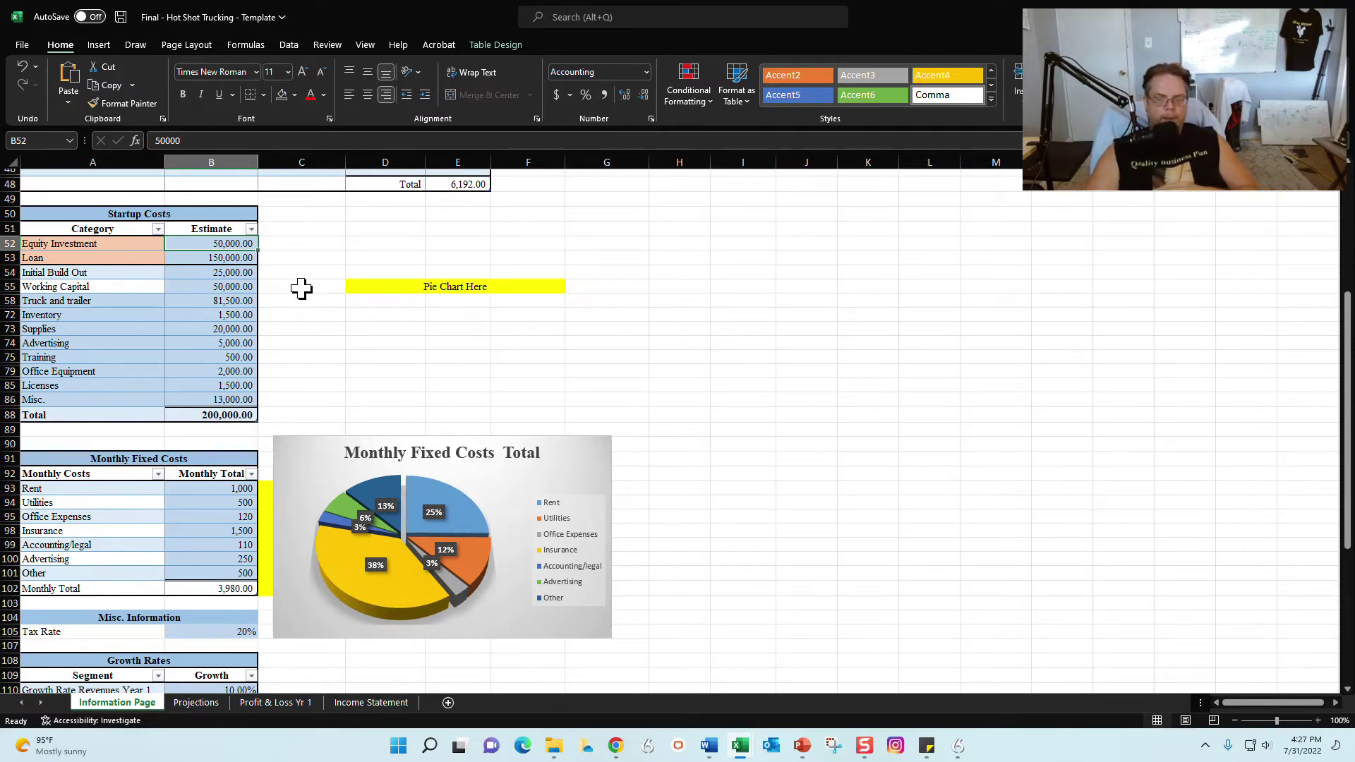
key("Down")
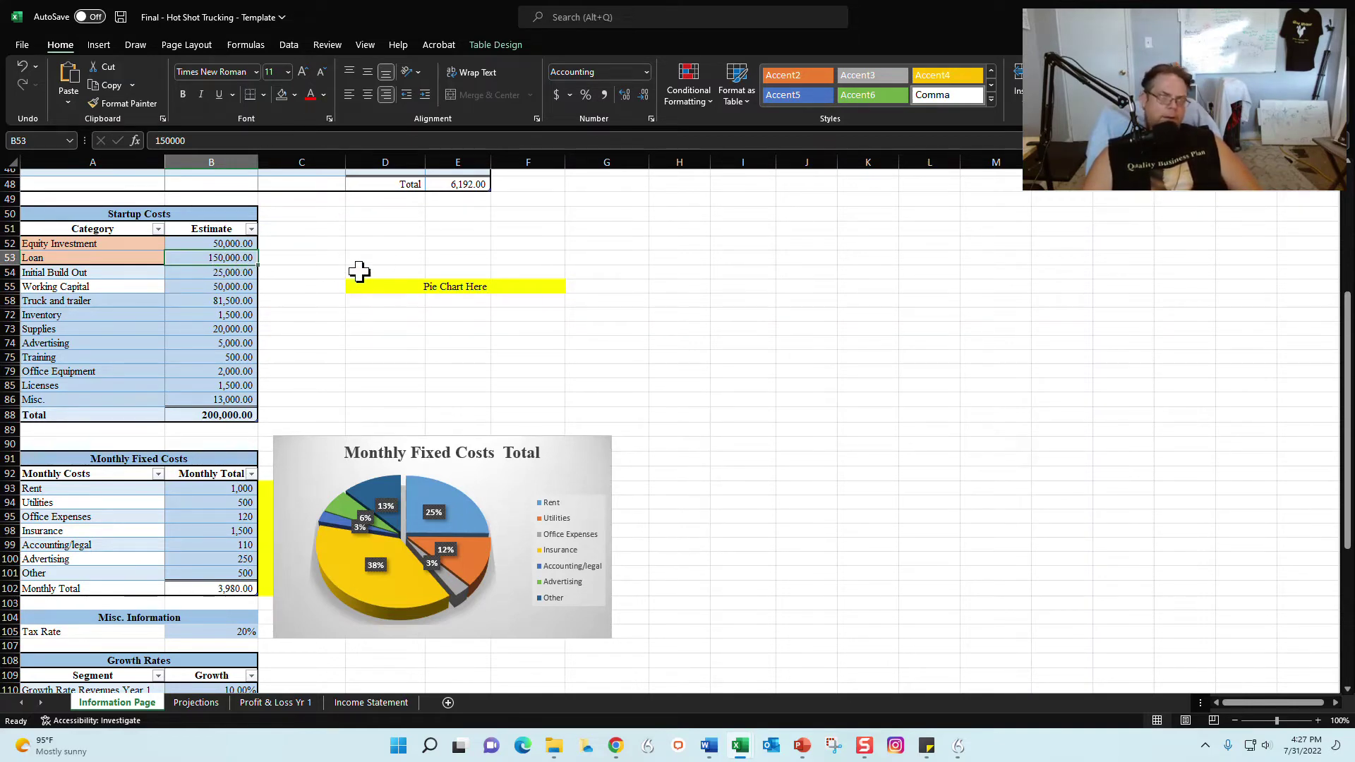
left_click(304, 257)
left_click(226, 254)
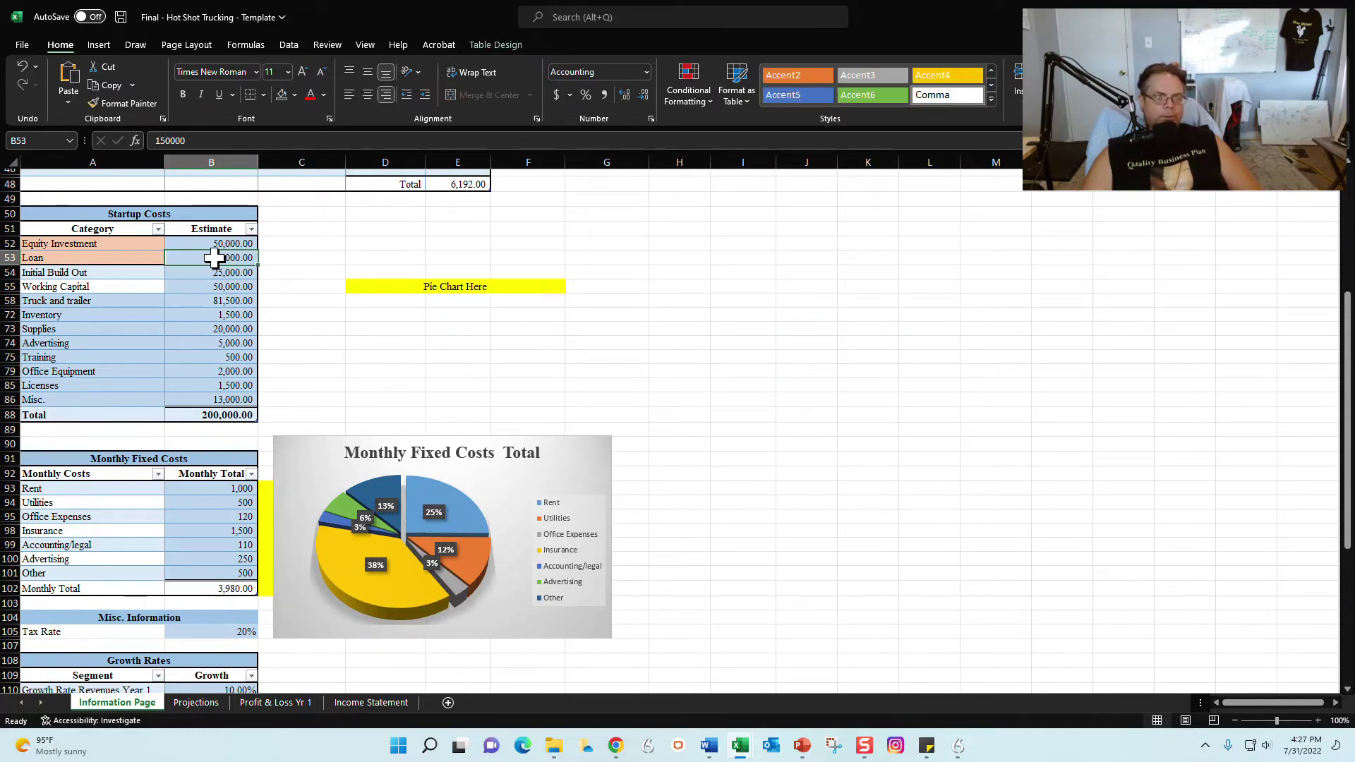
Check the loan amount in the Loan Information table and set the interest rate to 4%
scroll(218, 282, "down", 12)
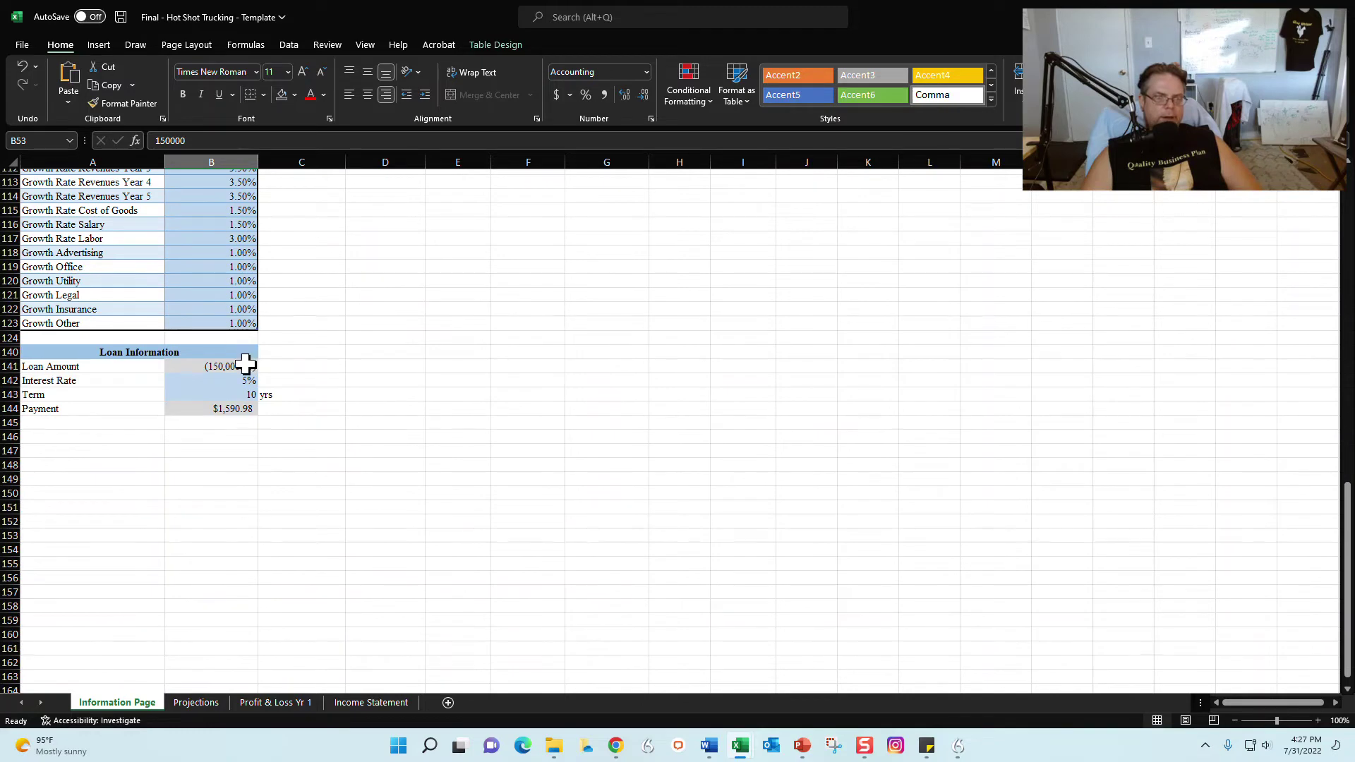
left_click(244, 365)
left_click(239, 381)
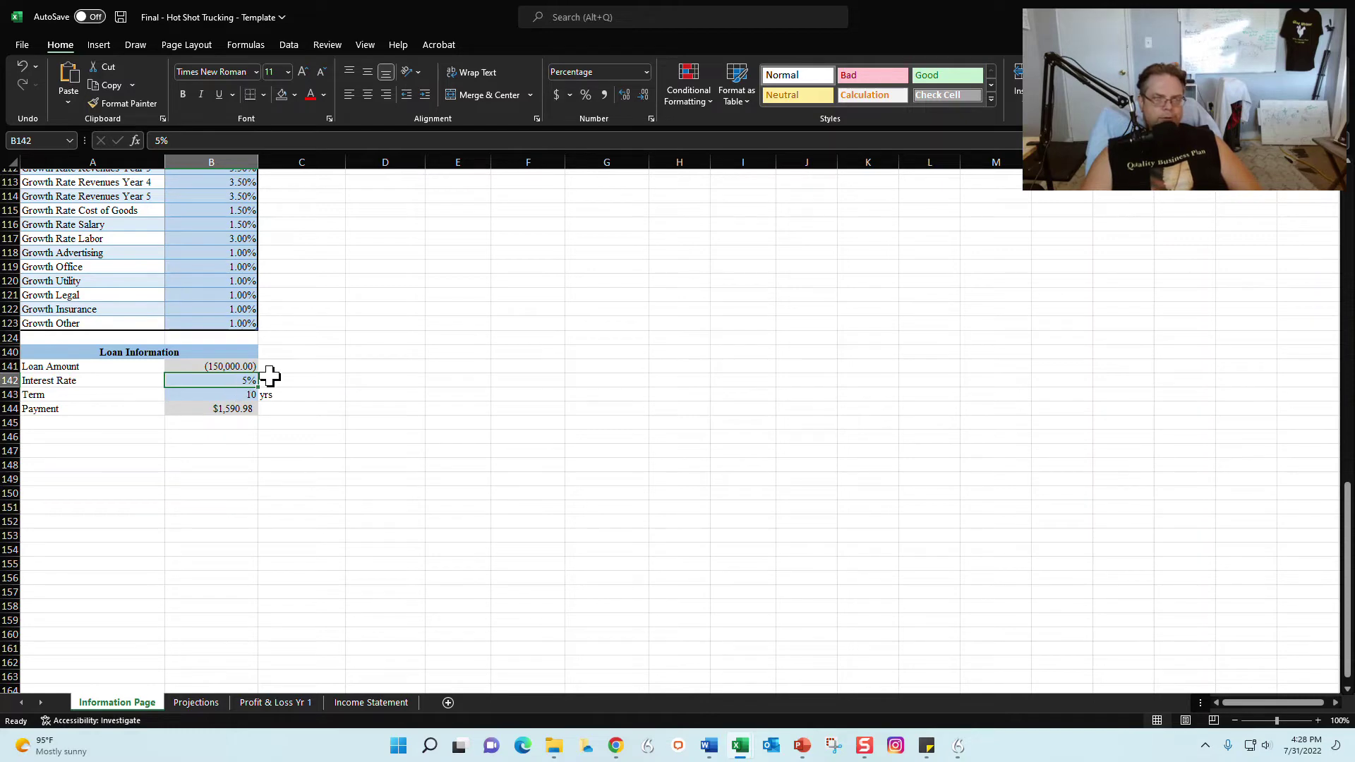
type("4")
key("Return")
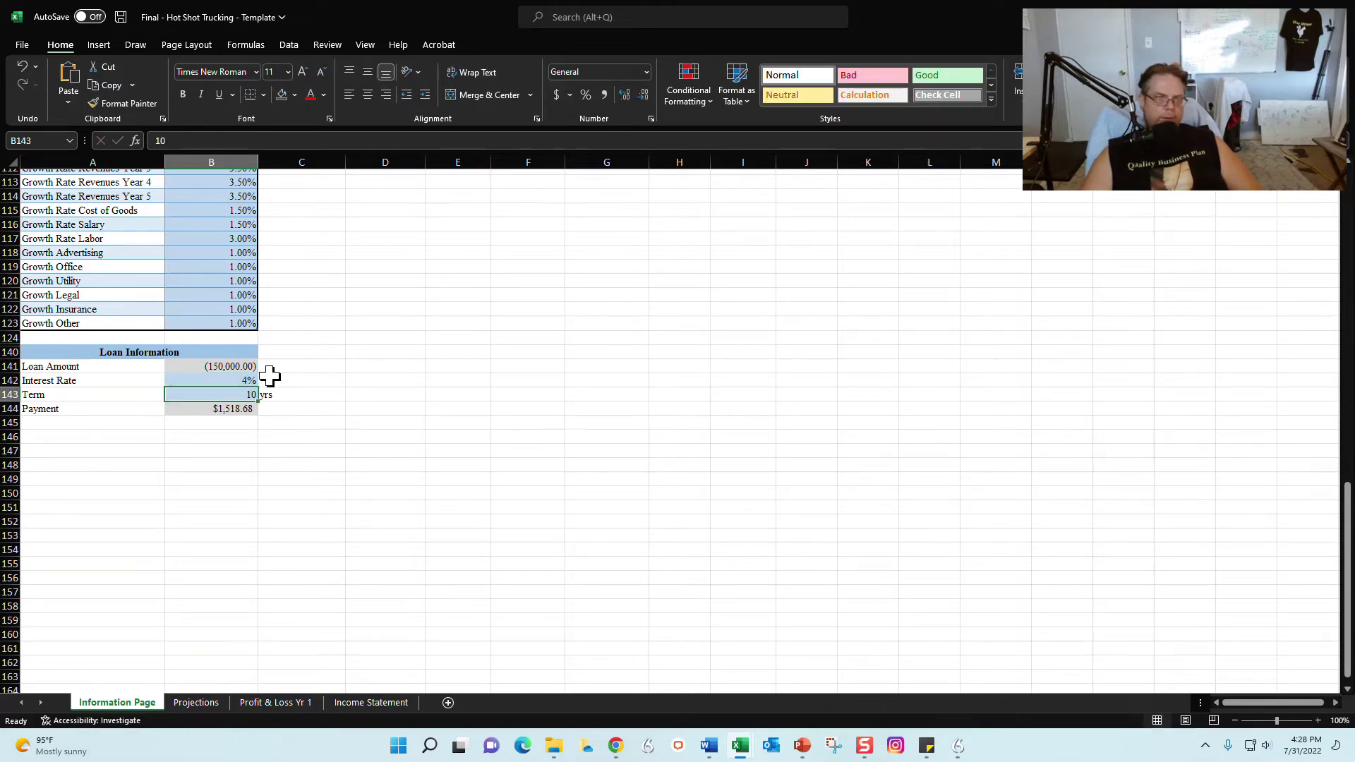
Set the interest rate in the Loan Information table to 6%
left_click(257, 379)
type("6")
key("Return")
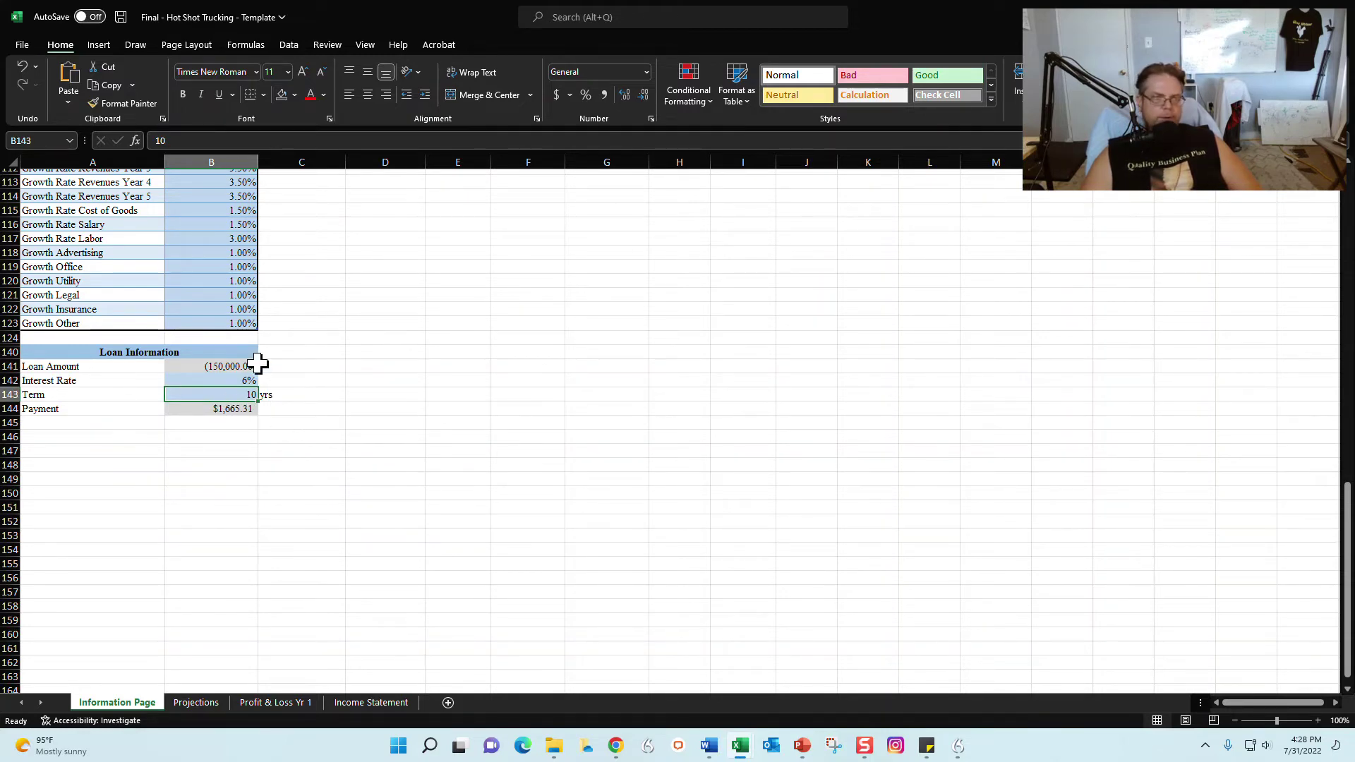
Try a loan term of 8 years and restore it to 10 years, checking the effect on the payment
type("8")
key("Return")
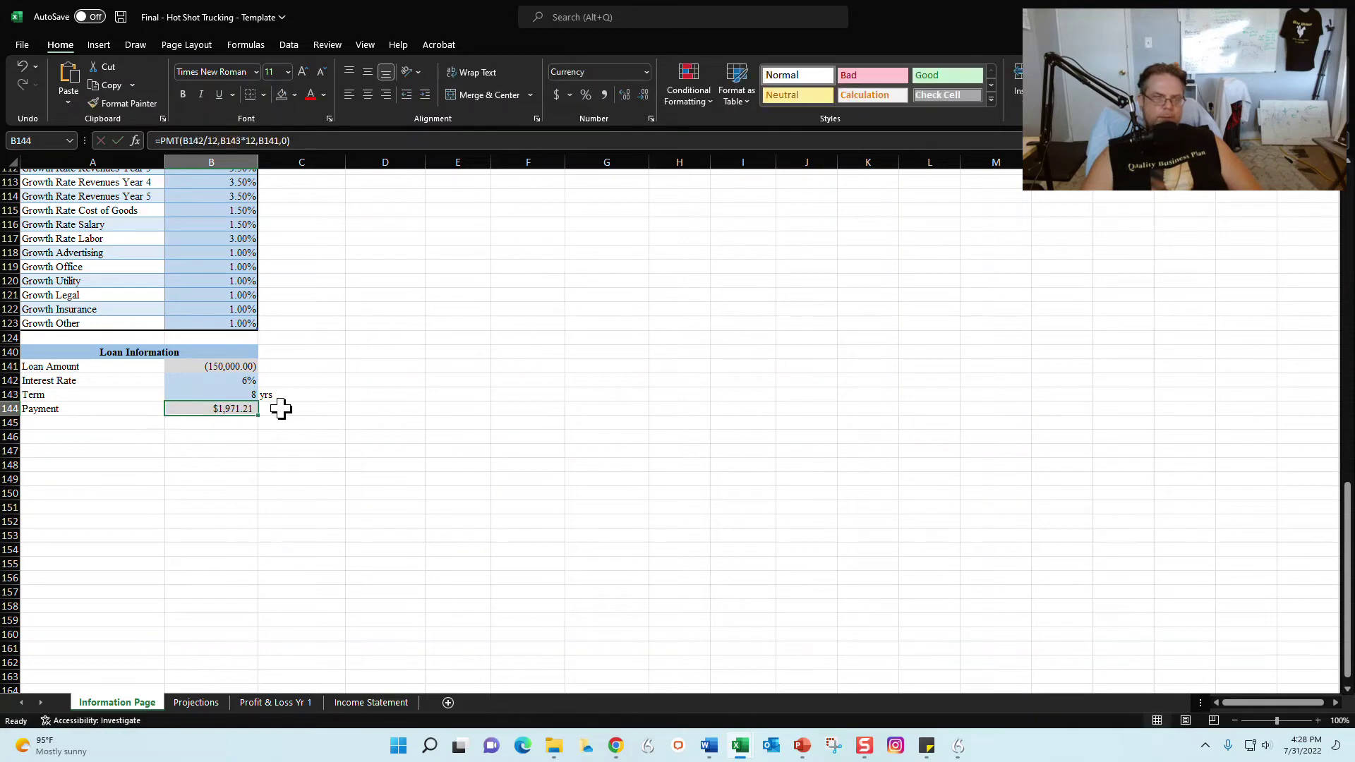
left_click(250, 398)
type("10")
key("Return")
left_click(313, 410)
mouse_move(226, 378)
left_mouse_down()
mouse_move(220, 402)
mouse_move(230, 393)
left_mouse_up()
left_click(242, 409)
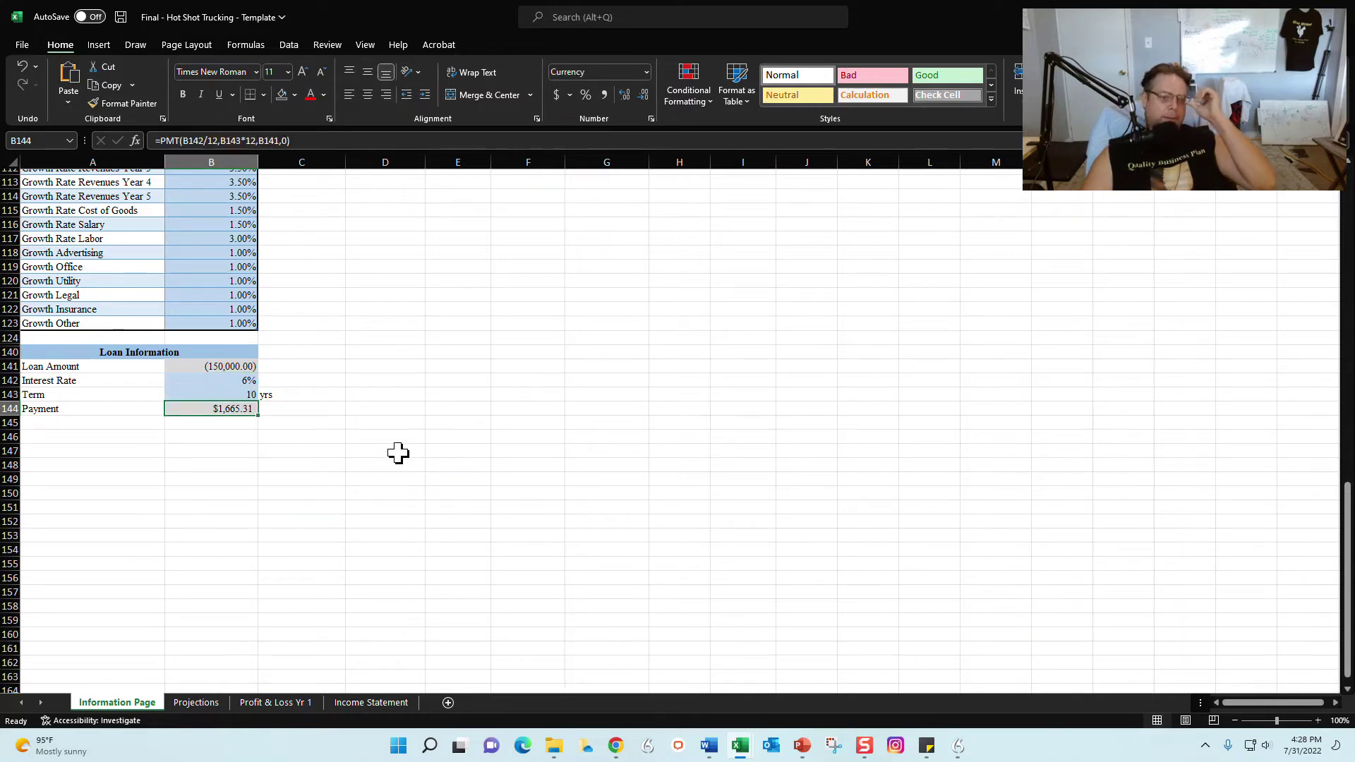
Compare the Equity Investment and Loan estimates with the cost rows from Initial Build Out to Misc. in the Startup Costs table
scroll(280, 487, "up", 7)
scroll(280, 486, "up", 9)
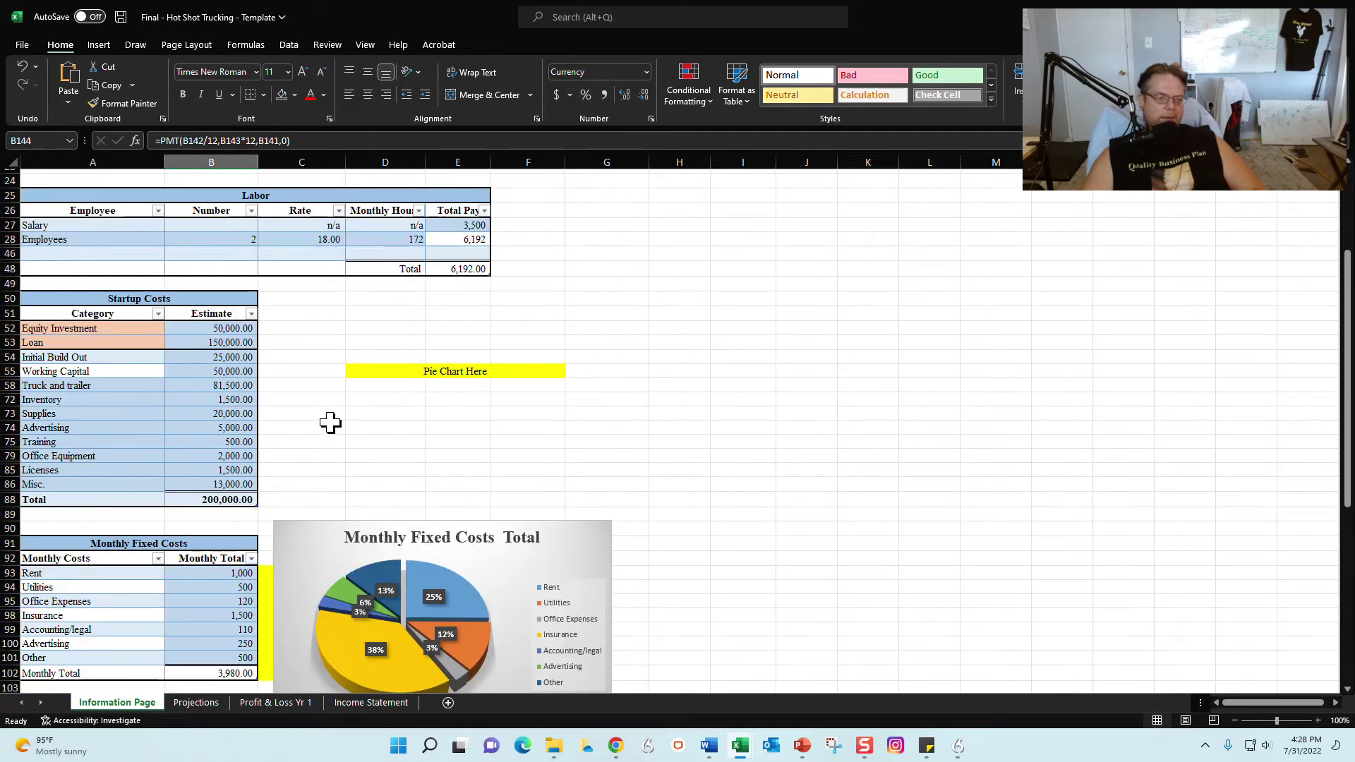
left_click(330, 422)
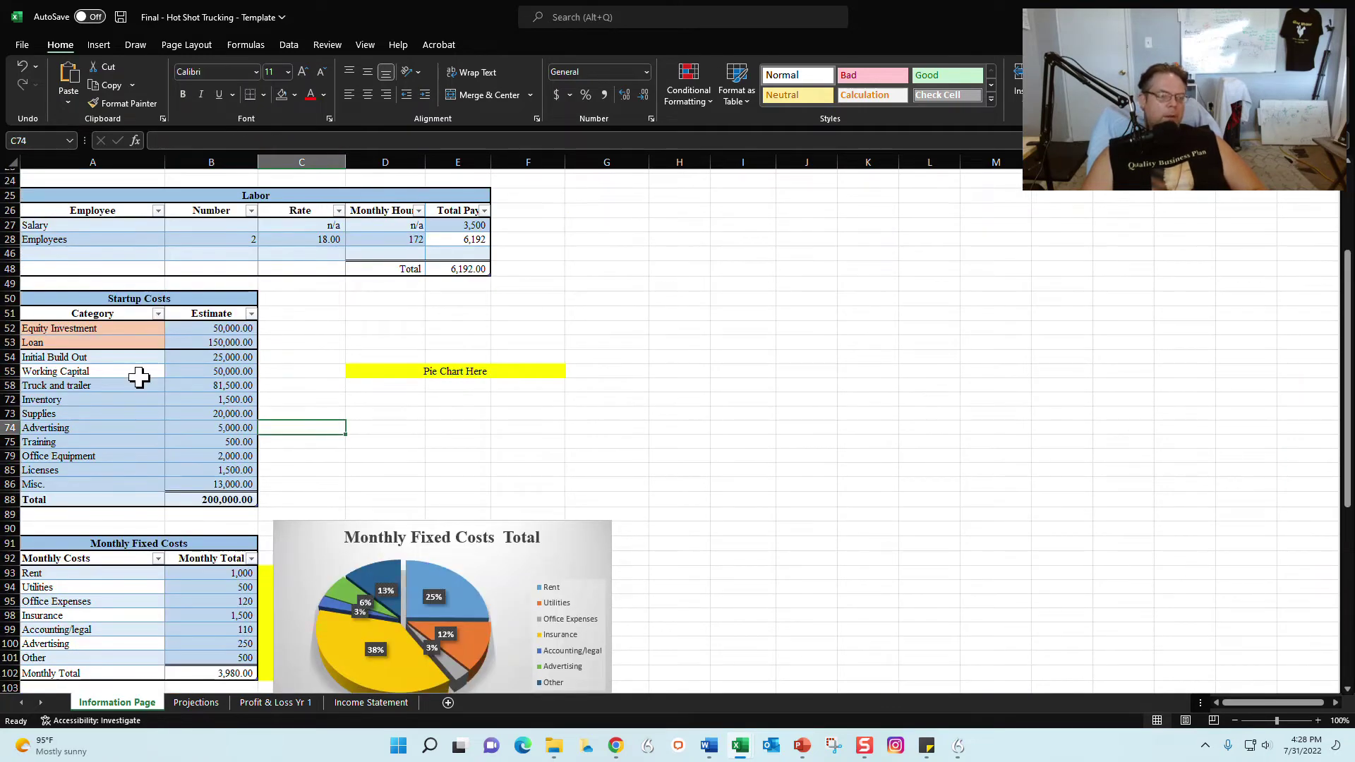
left_click_drag(103, 357, 200, 484)
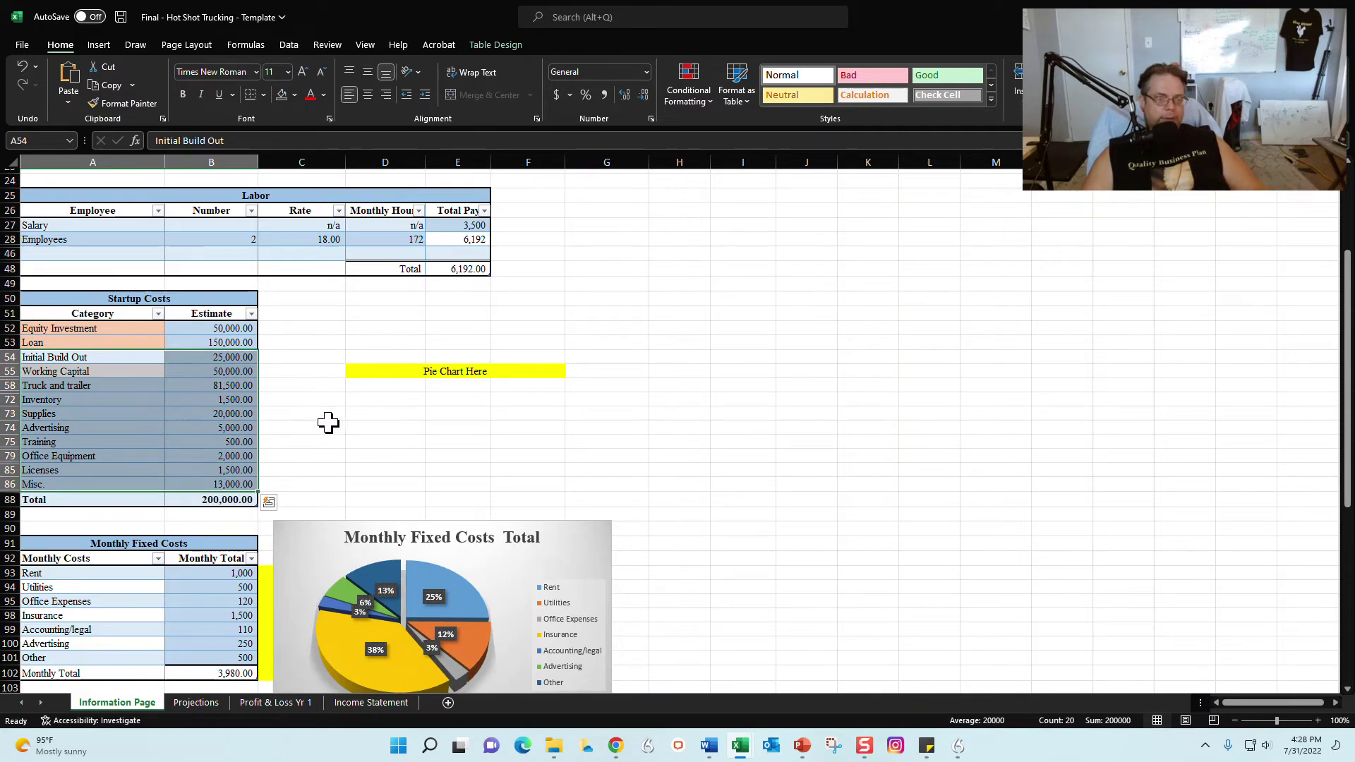
left_click(330, 422)
left_click_drag(240, 328, 240, 343)
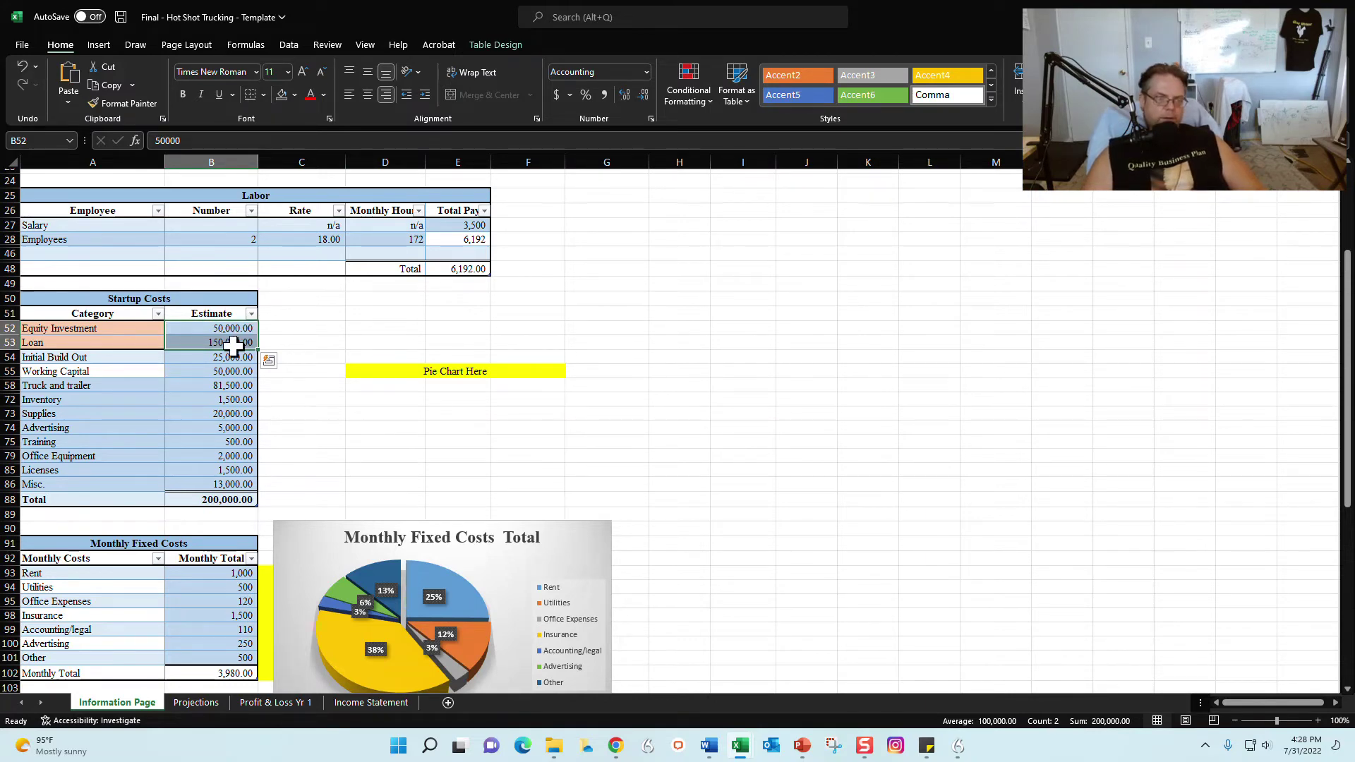
left_click_drag(106, 357, 205, 489)
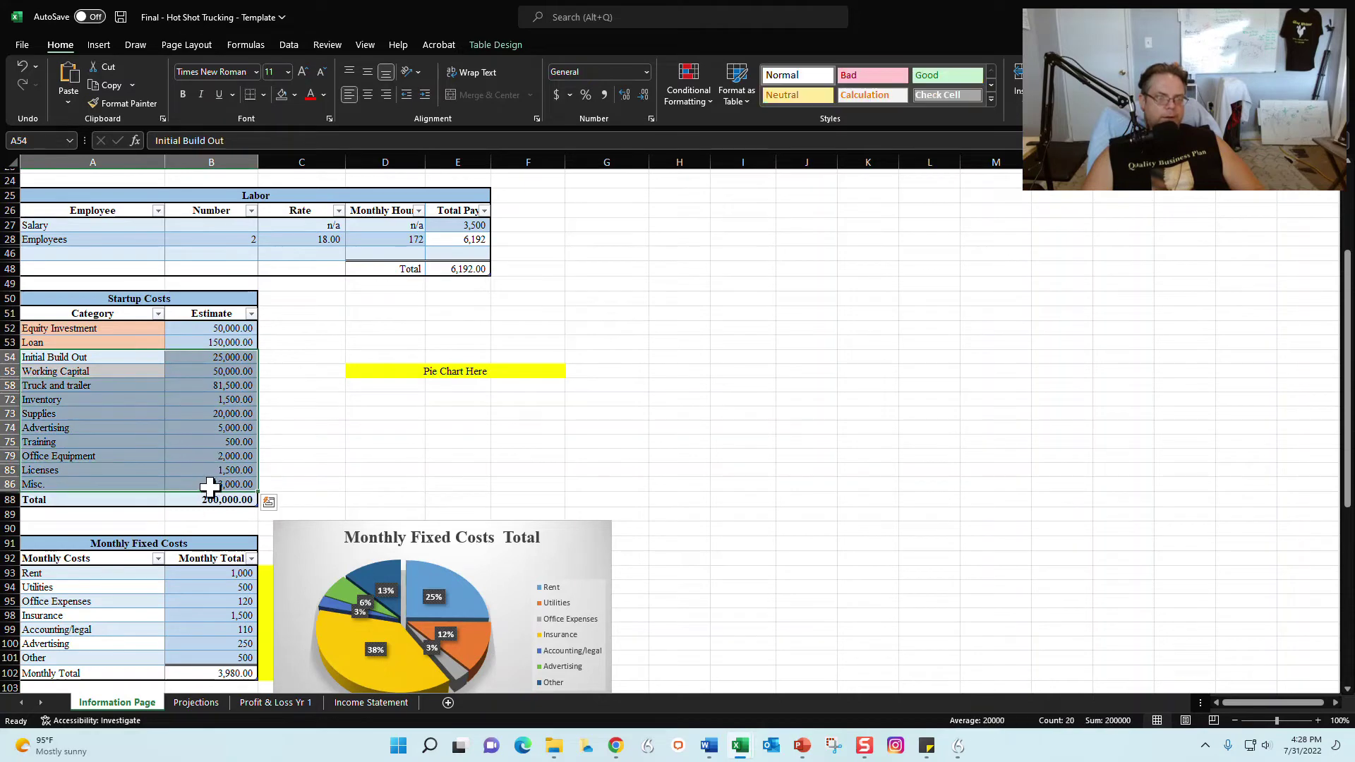
left_click(381, 431)
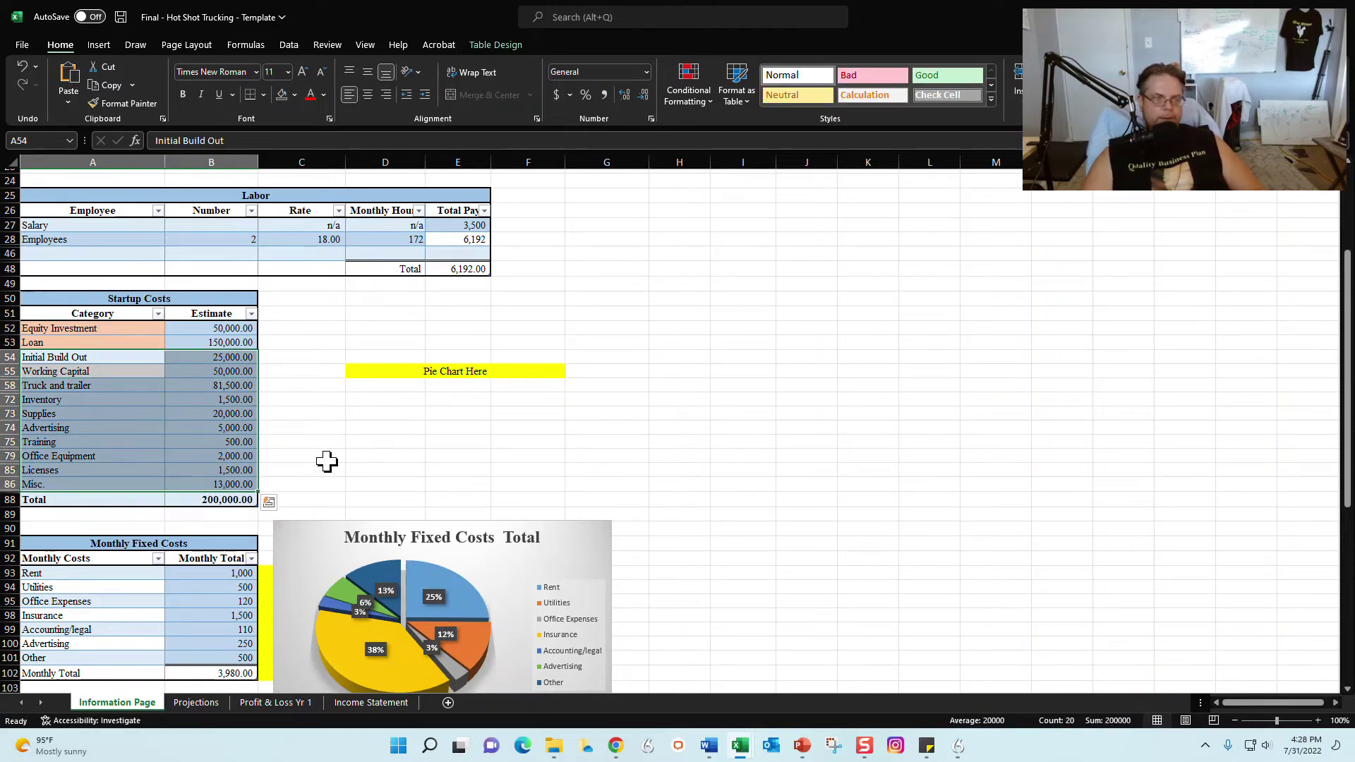
Examine the Startup Costs categories individually, from Initial Build Out and Working Capital through the truck and remaining items
left_click(139, 361)
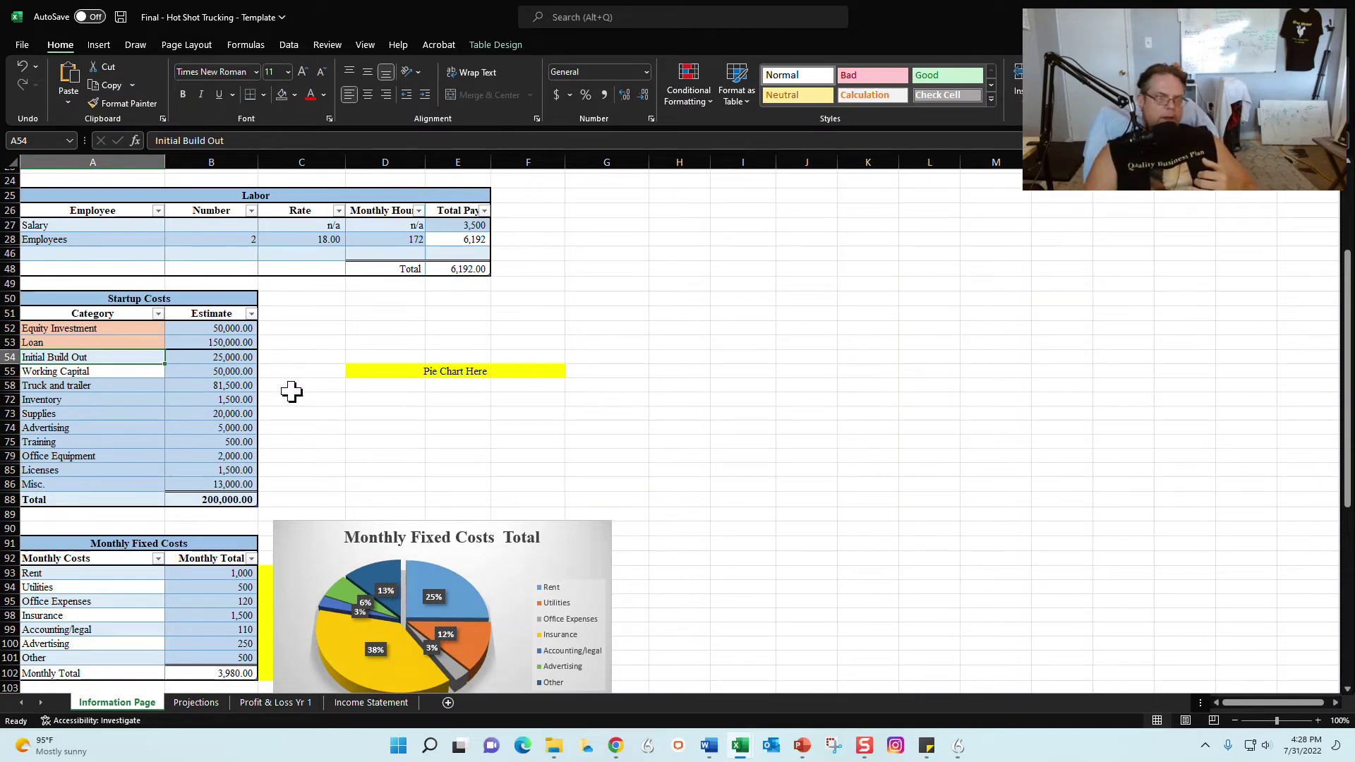
key("Down")
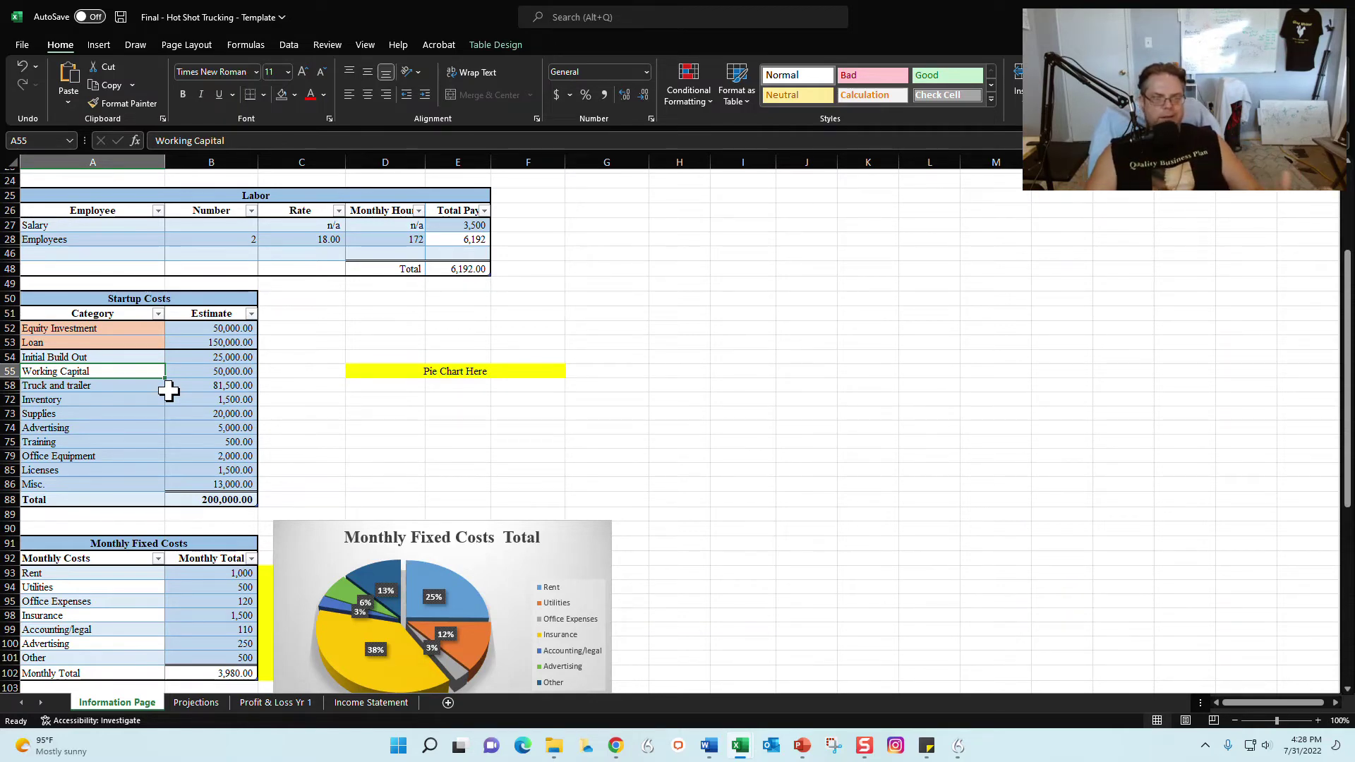
left_click_drag(115, 386, 109, 474)
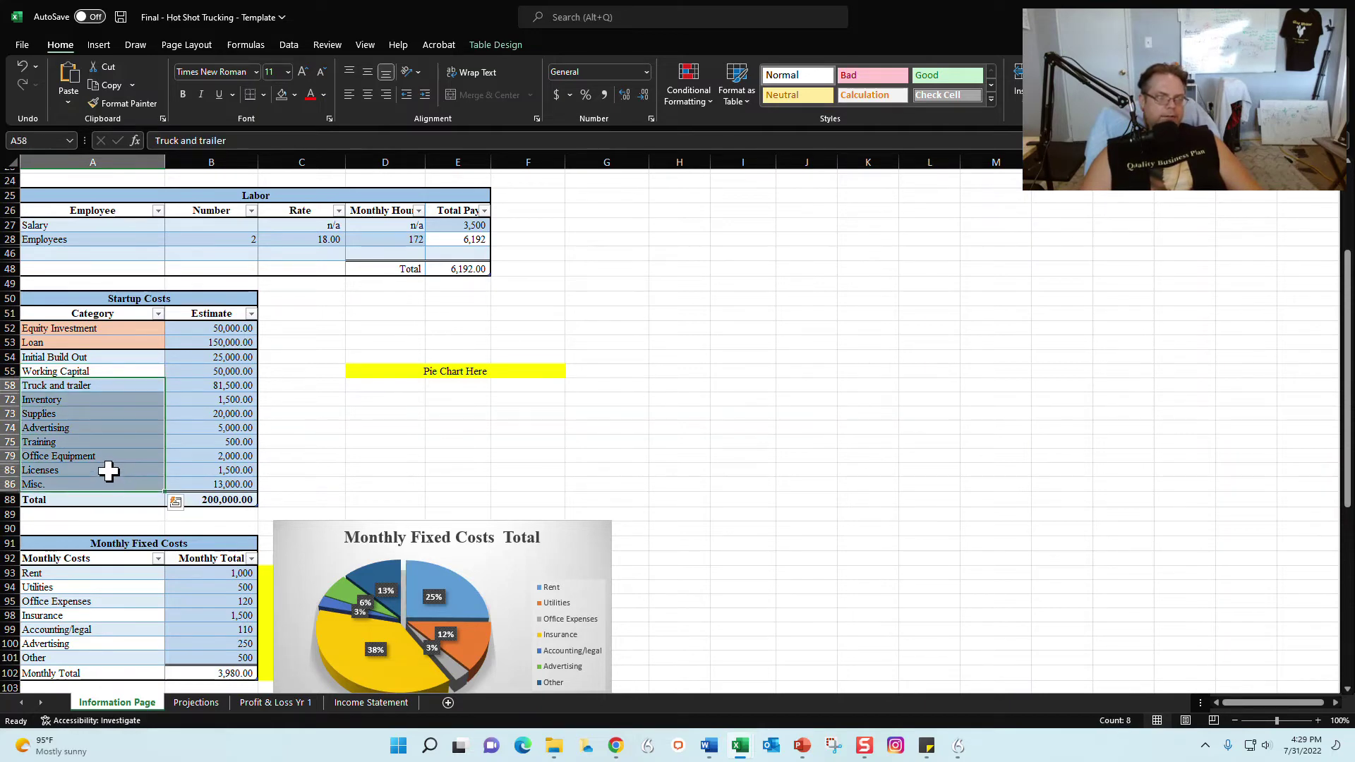
left_click(110, 471)
Clear the Training category and its estimate from the Startup Costs table and check the total
left_click(128, 442)
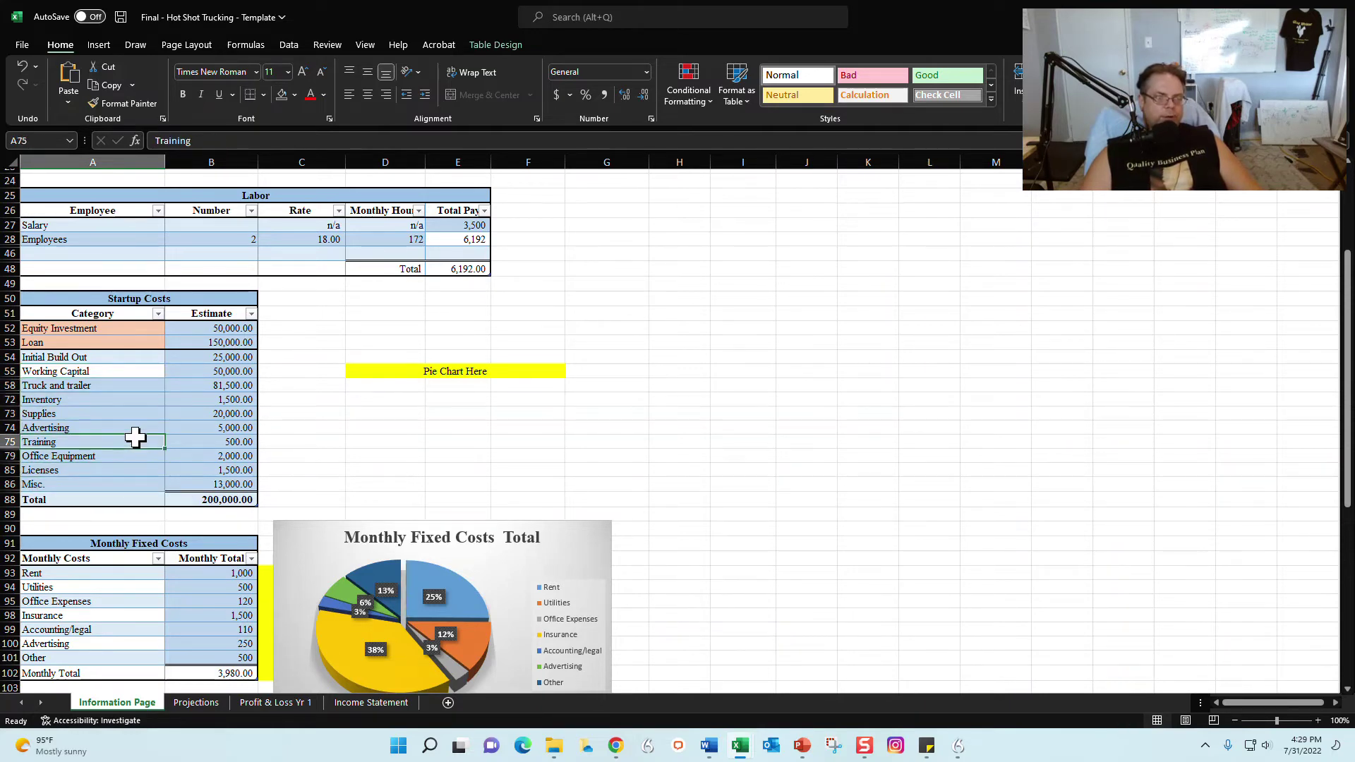
key("BackSpace")
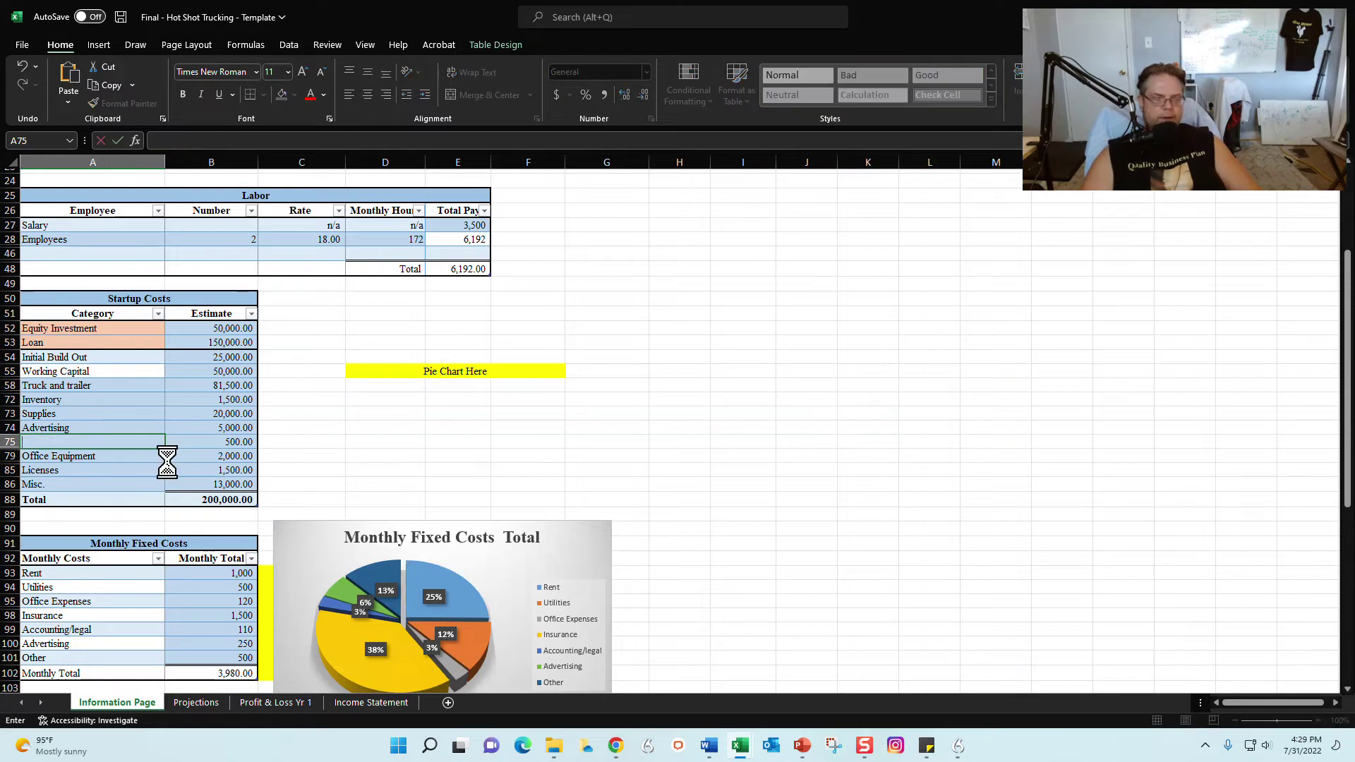
key("Tab")
key("BackSpace")
left_click(645, 458)
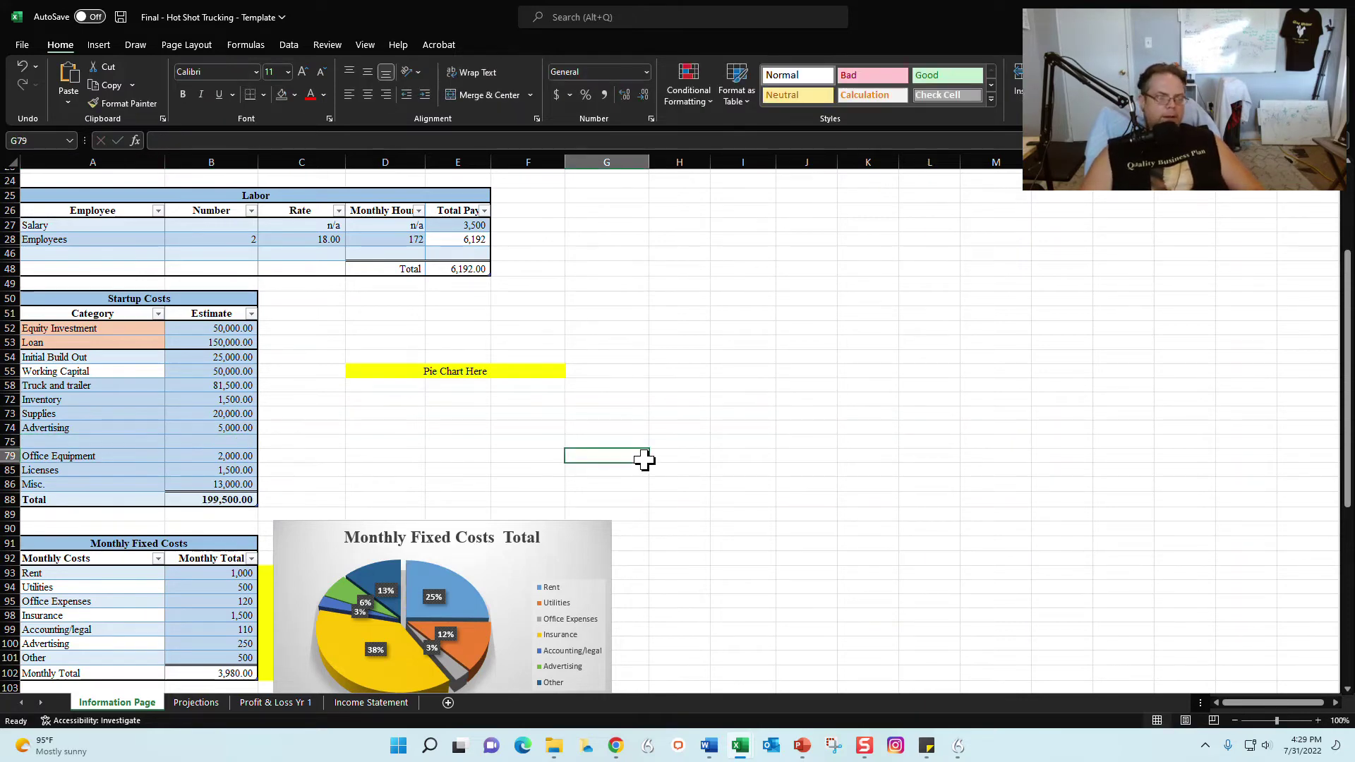
left_click(212, 499)
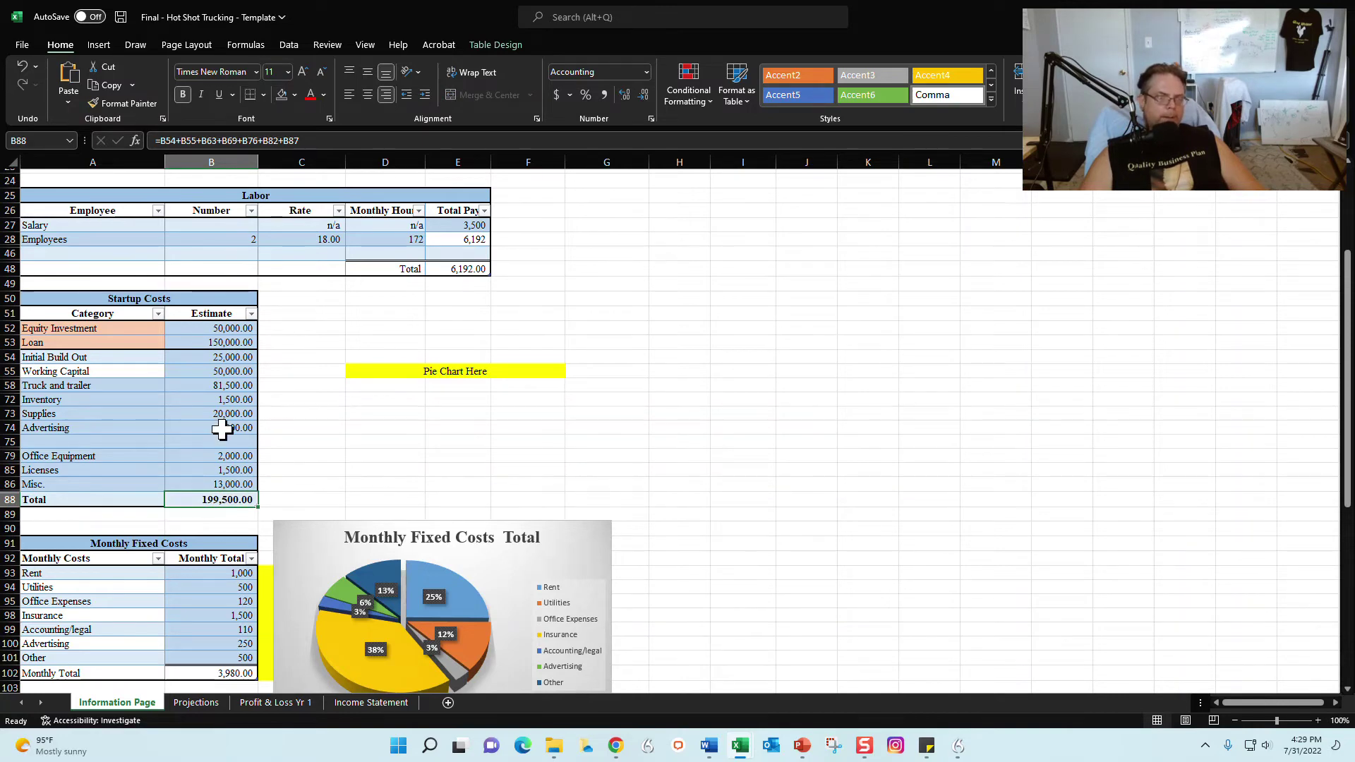
Set the Initial Build Out estimate in the Startup Costs table to 0
left_click(124, 359)
left_click_drag(124, 365, 124, 370)
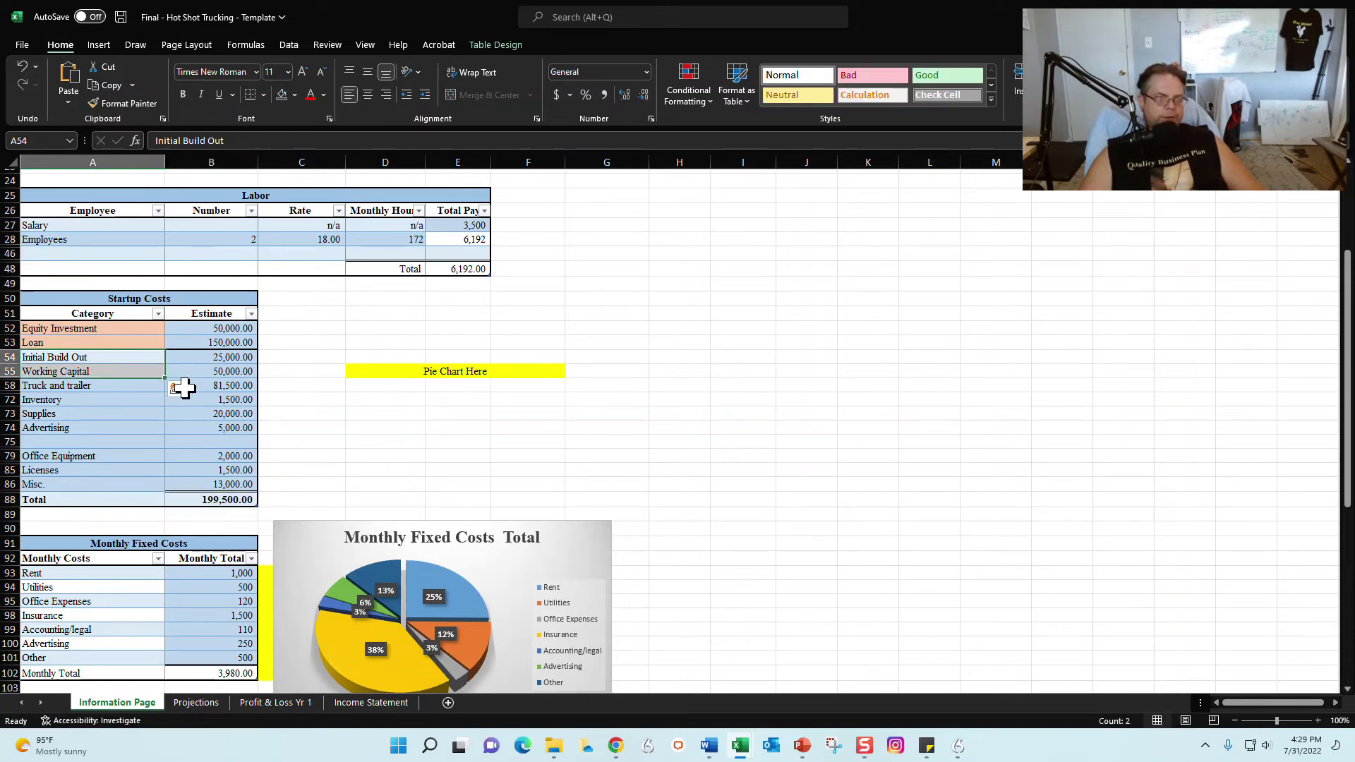
left_click(211, 356)
type("0")
key("Return")
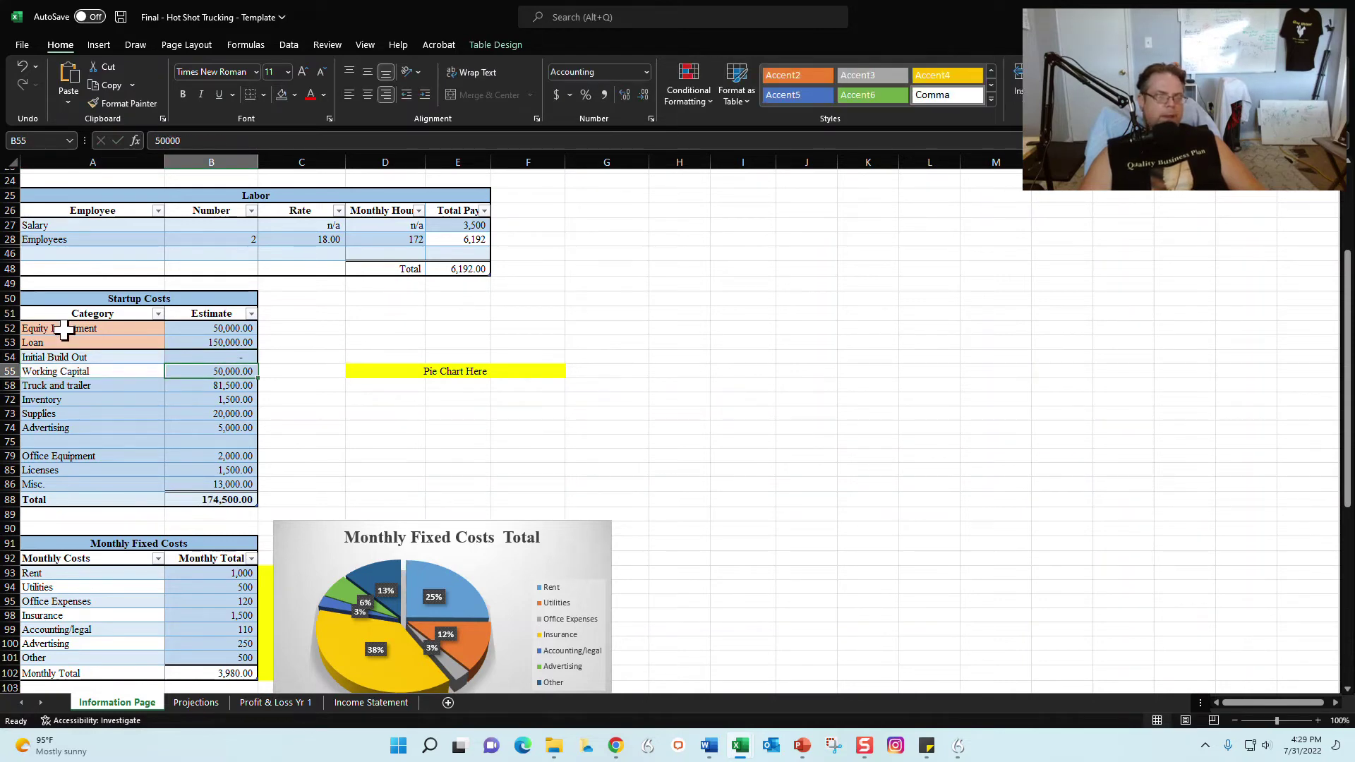
Review the funding rows against the cost estimates in the Startup Costs table
left_click_drag(61, 328, 63, 342)
left_click(311, 328)
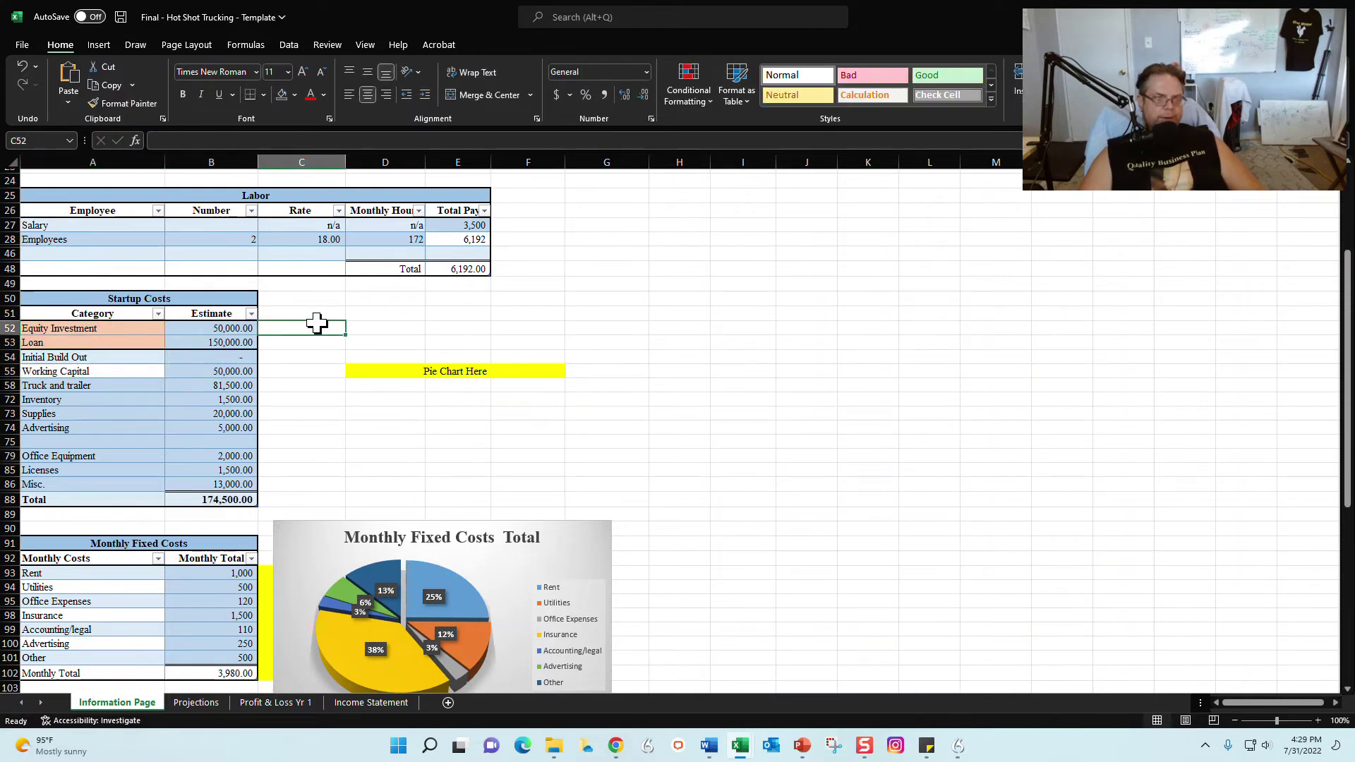
left_click_drag(245, 324, 211, 468)
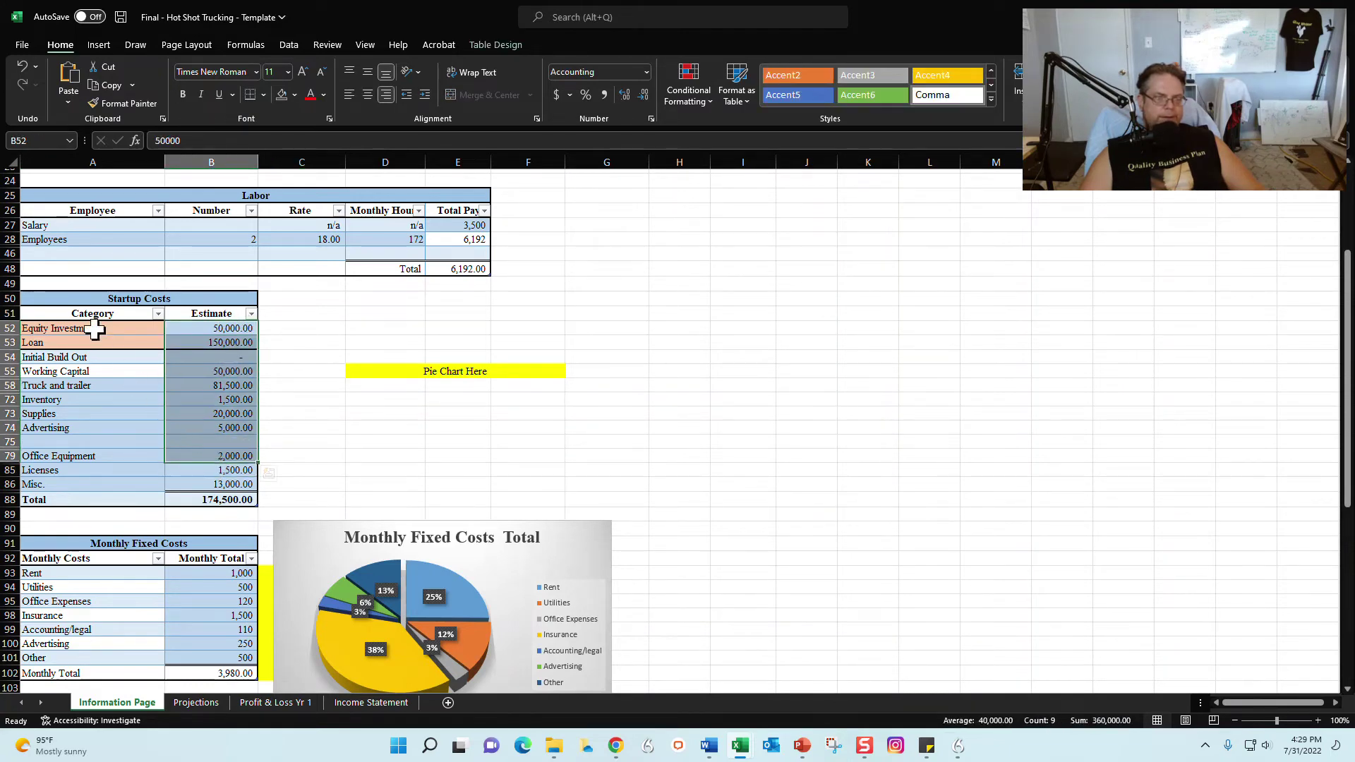
left_click_drag(92, 330, 96, 357)
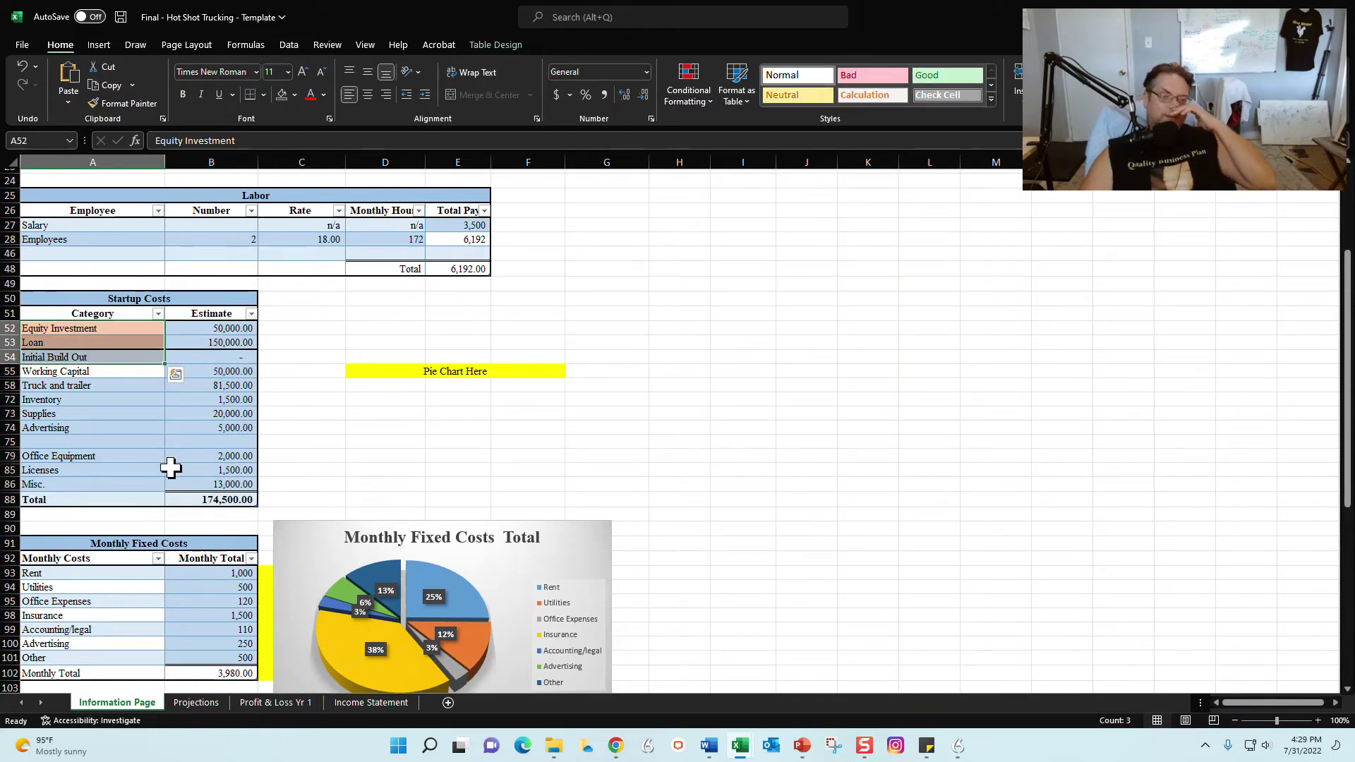
Set the monthly Rent in the Monthly Fixed Costs table to 0
scroll(173, 471, "down", 2)
scroll(198, 505, "down", 5)
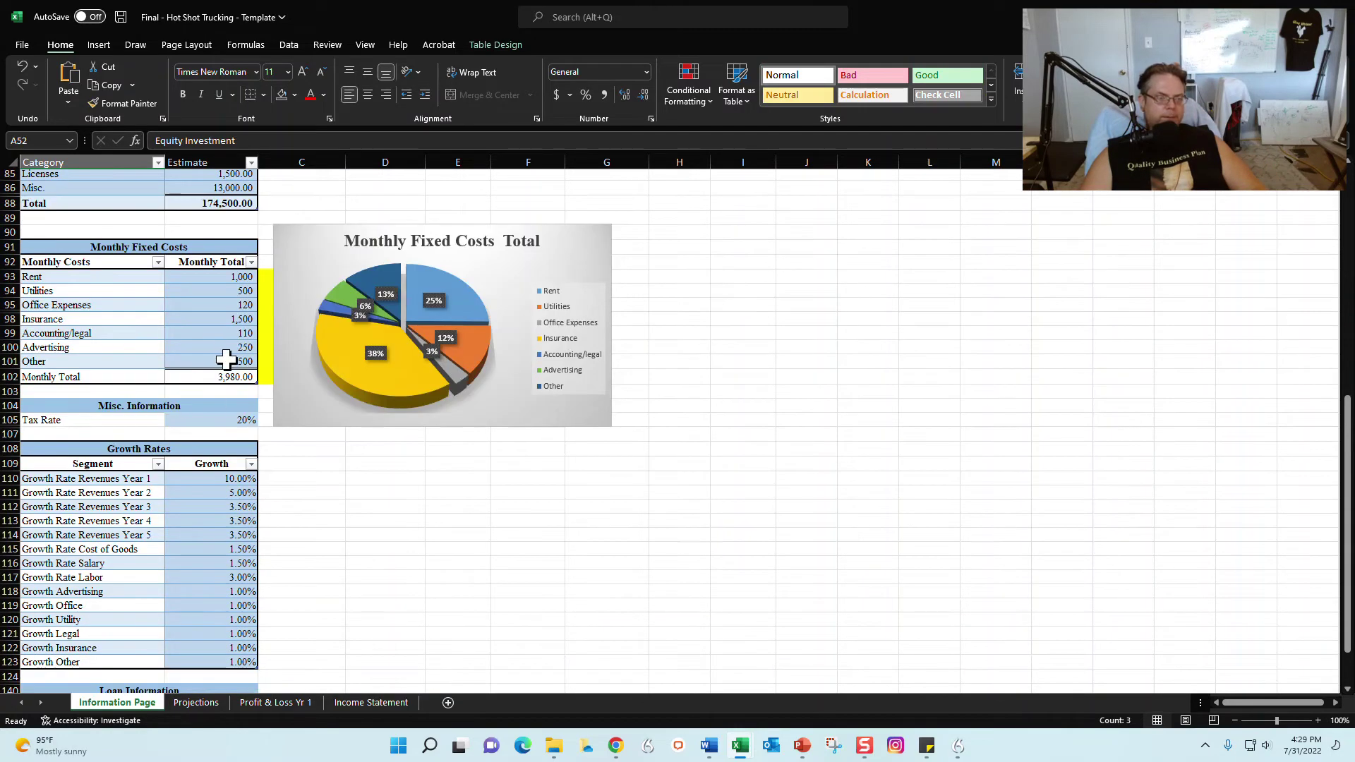
left_click(209, 279)
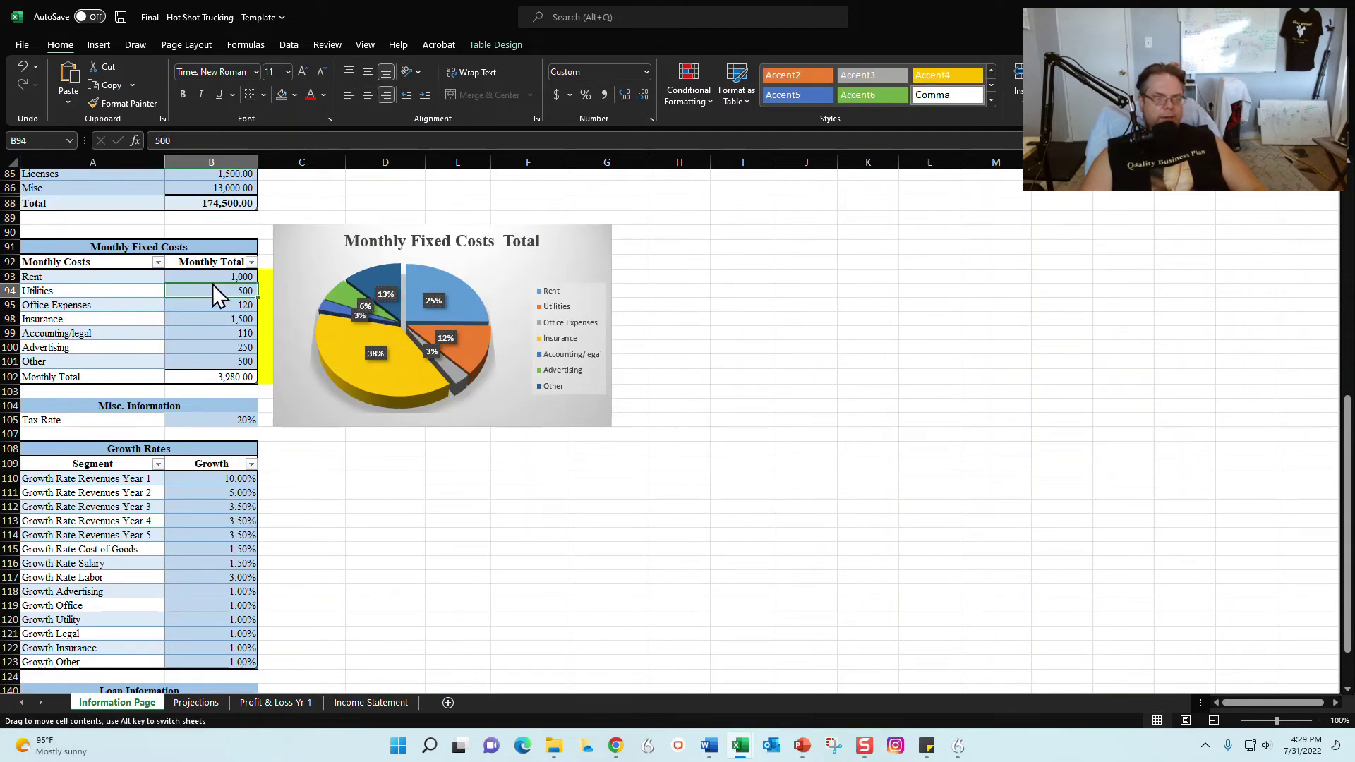
type("0")
key("Return")
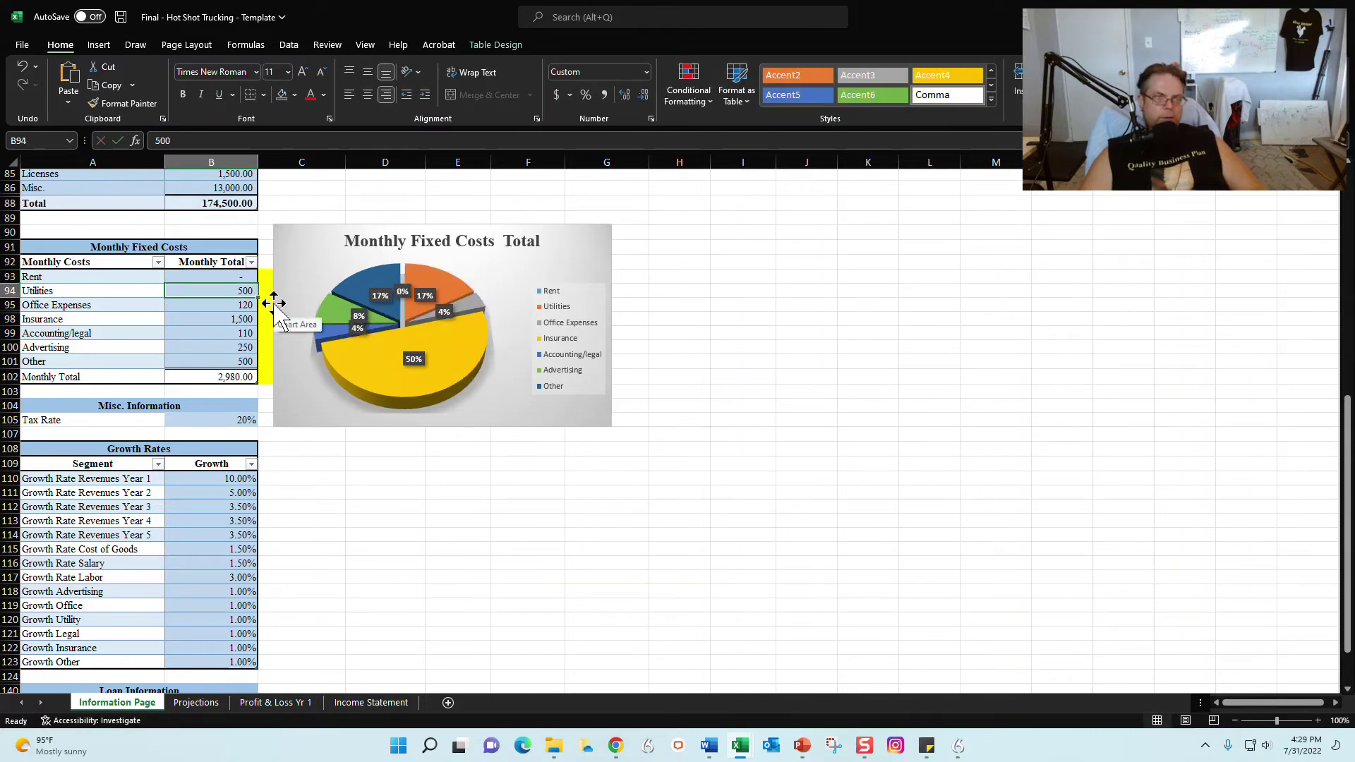
Examine the Monthly Fixed Costs categories from Rent to Other and select their names
left_click(224, 276)
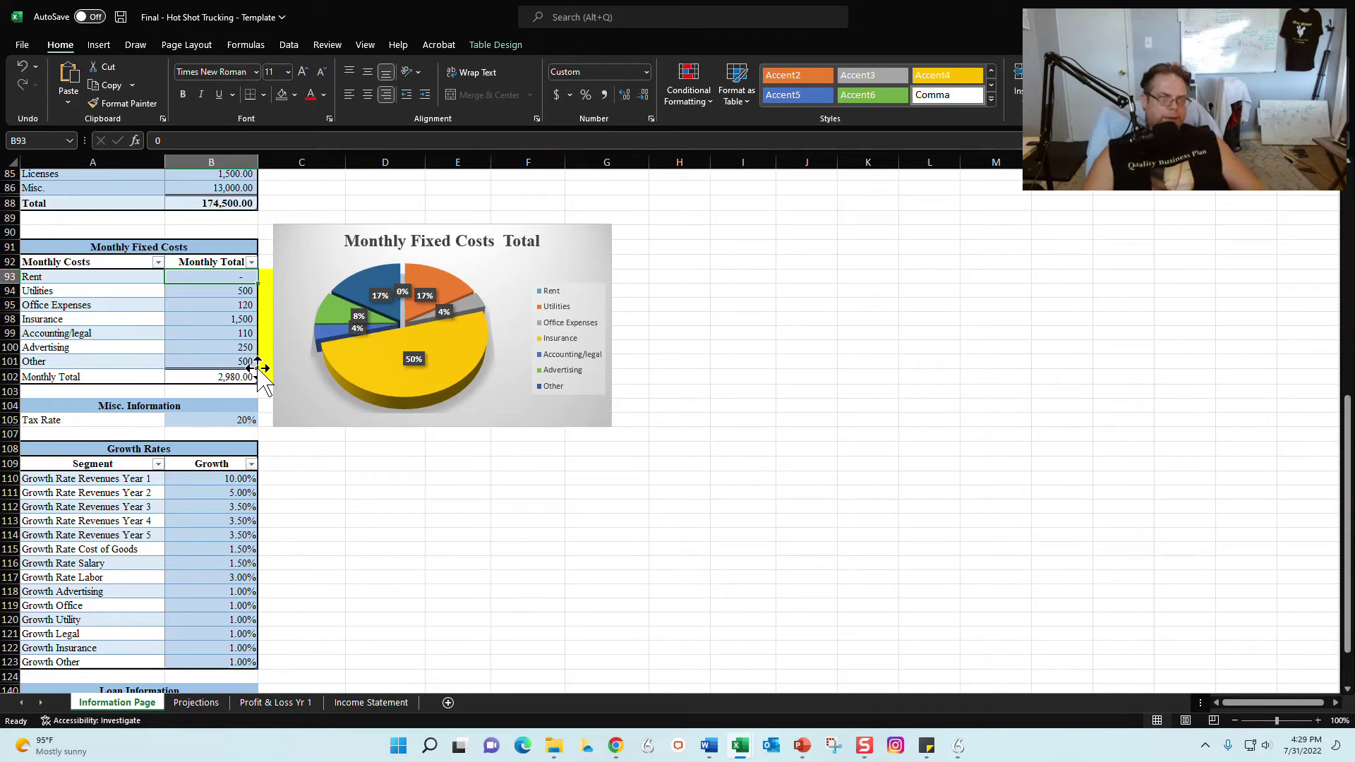
left_click(230, 361)
left_click(211, 274)
left_click_drag(90, 276, 84, 357)
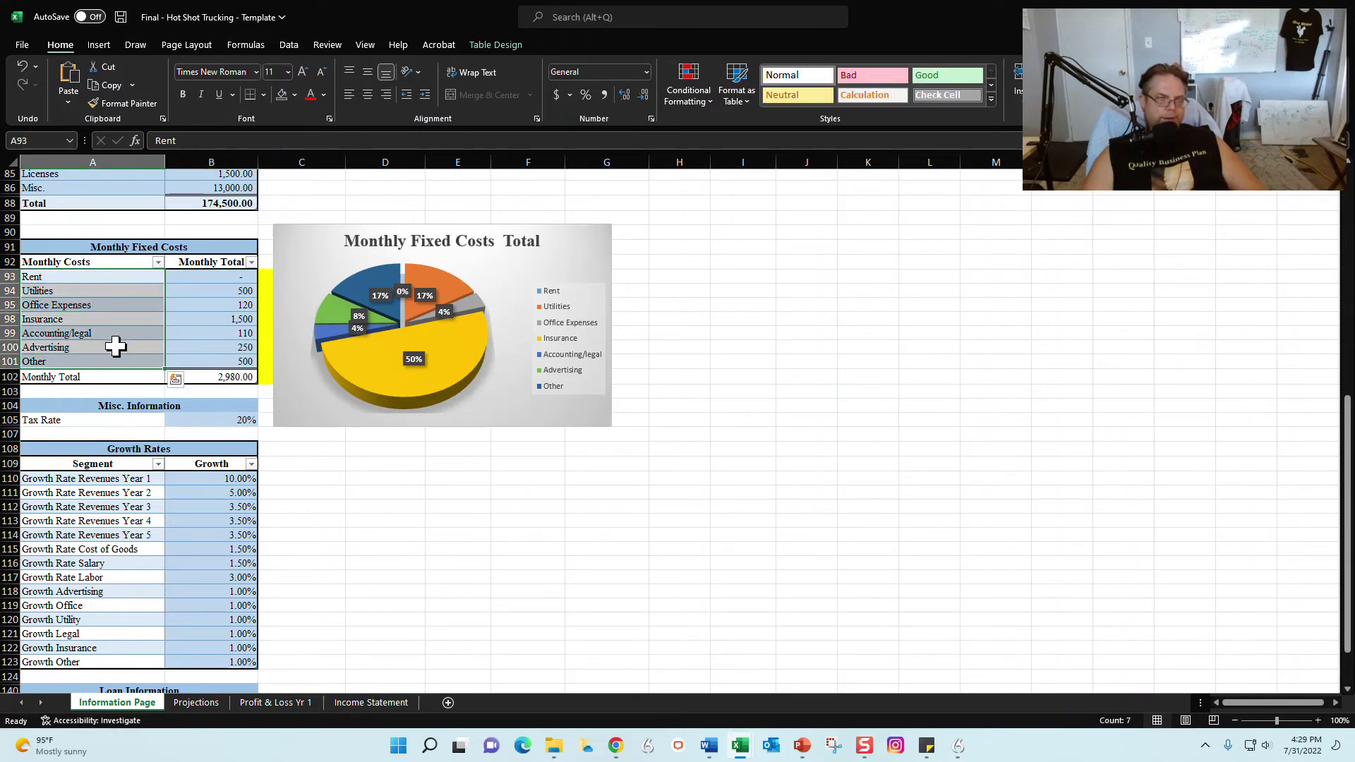
Review the Monthly Fixed Costs amounts and category names from Rent to Other
left_click_drag(211, 276, 218, 359)
left_click(39, 275)
left_click_drag(39, 275, 76, 387)
left_click(469, 510)
Examine the Tax Rate entry under Misc. Information
scroll(334, 493, "down", 1)
scroll(334, 493, "down", 2)
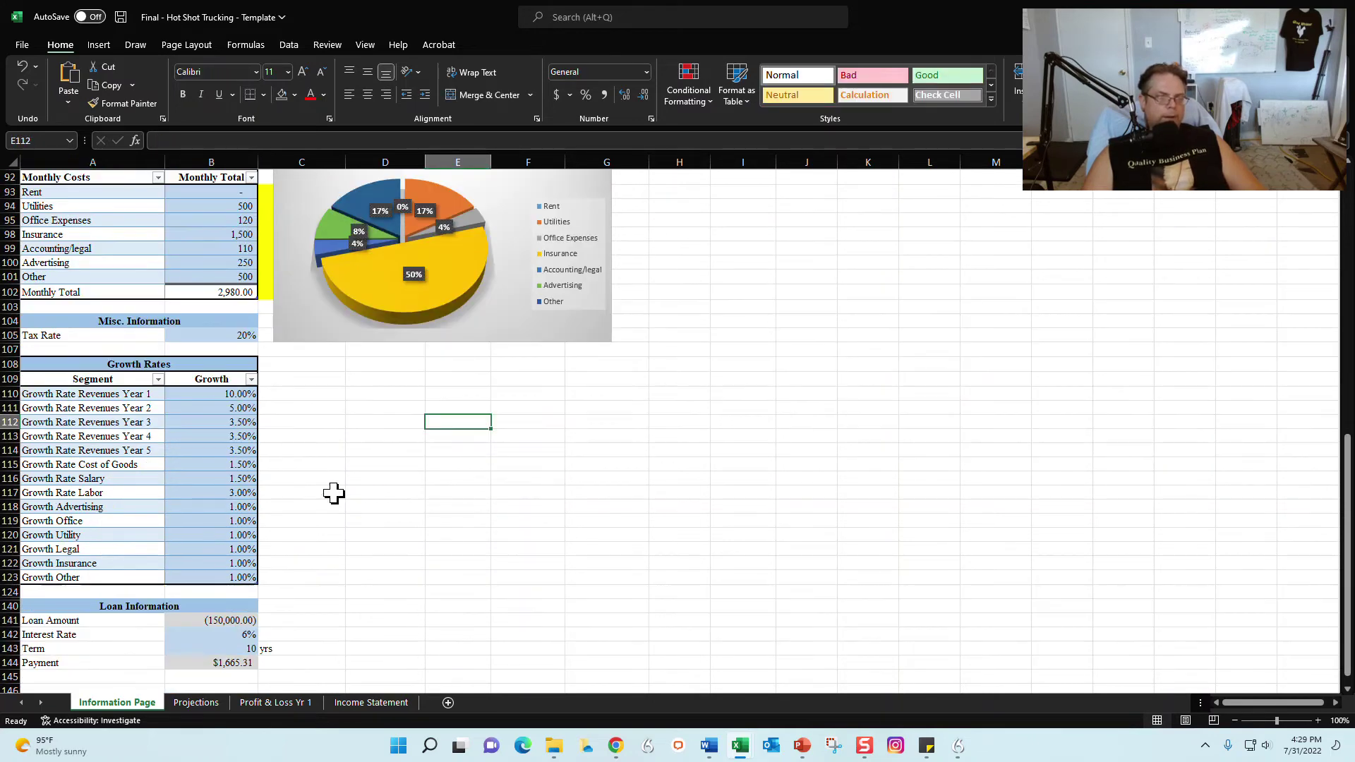
left_click(211, 295)
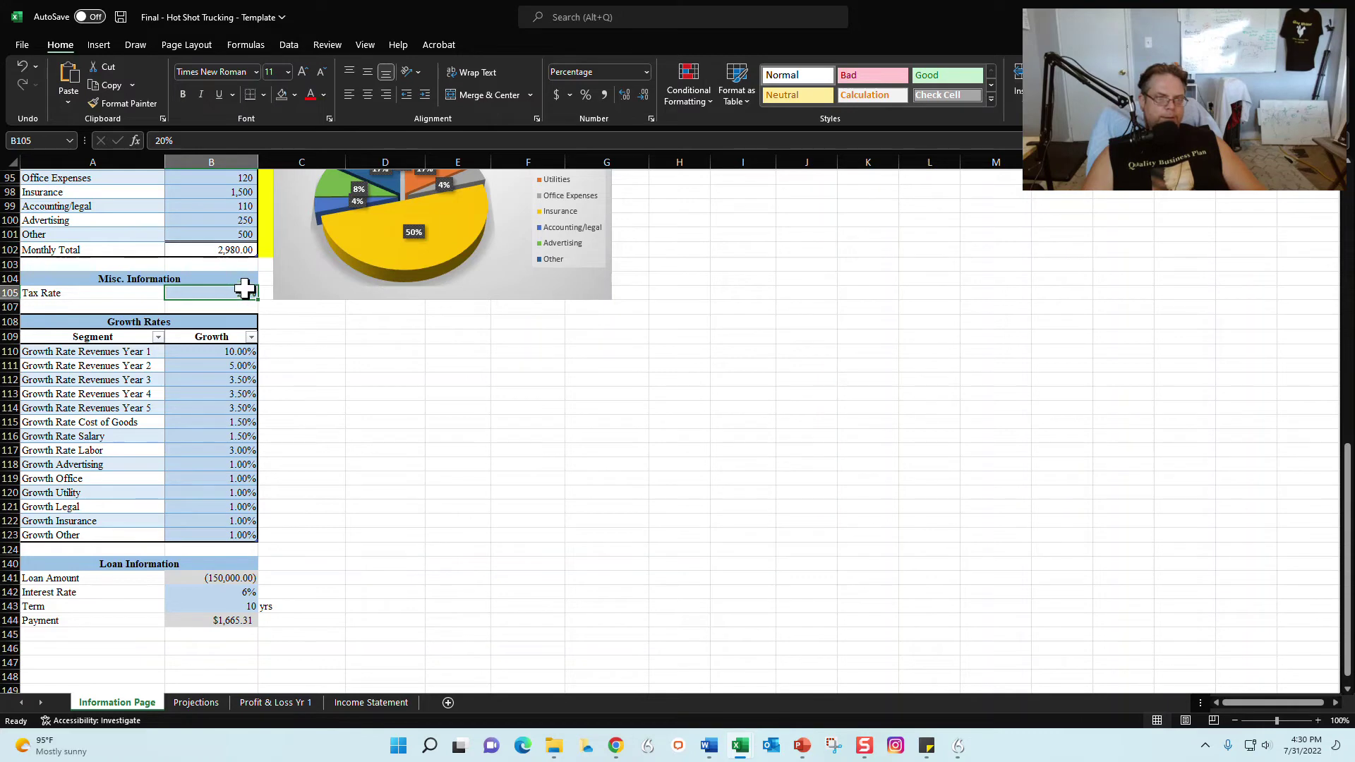
left_click(317, 392)
scroll(205, 348, "down", 3)
scroll(213, 339, "up", 1)
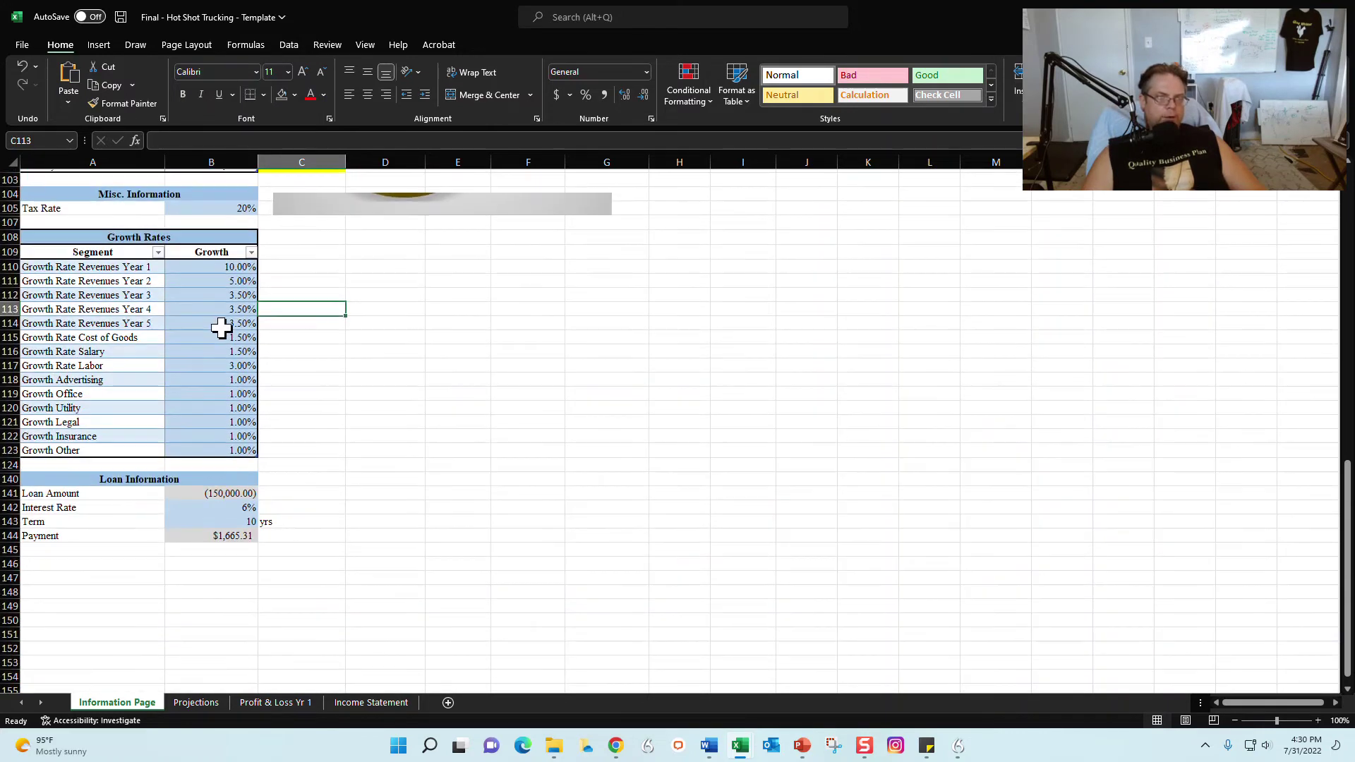
Examine the Growth Rates percentages and the loan amount, interest rate and term in the Loan Information table
left_click_drag(191, 266, 236, 440)
left_click(440, 397)
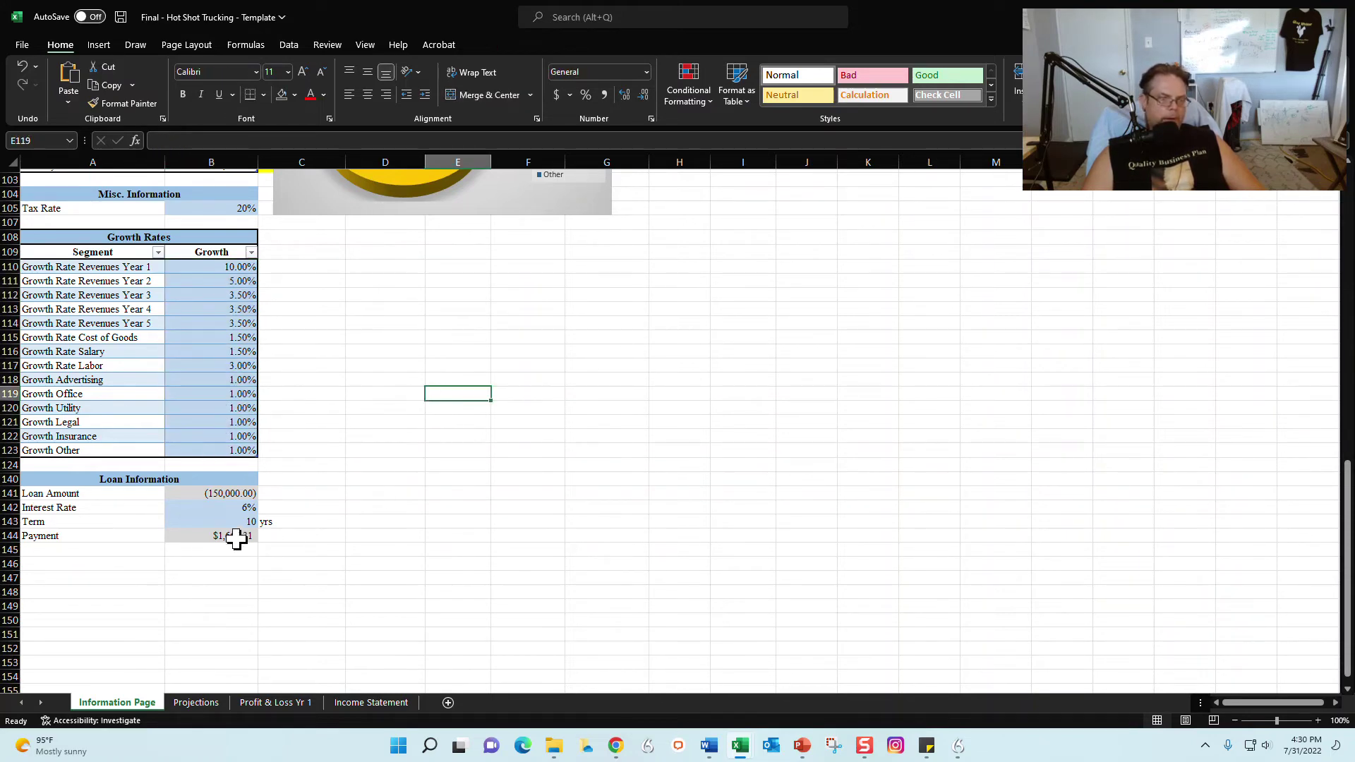
left_click_drag(206, 492, 242, 523)
left_click(271, 574)
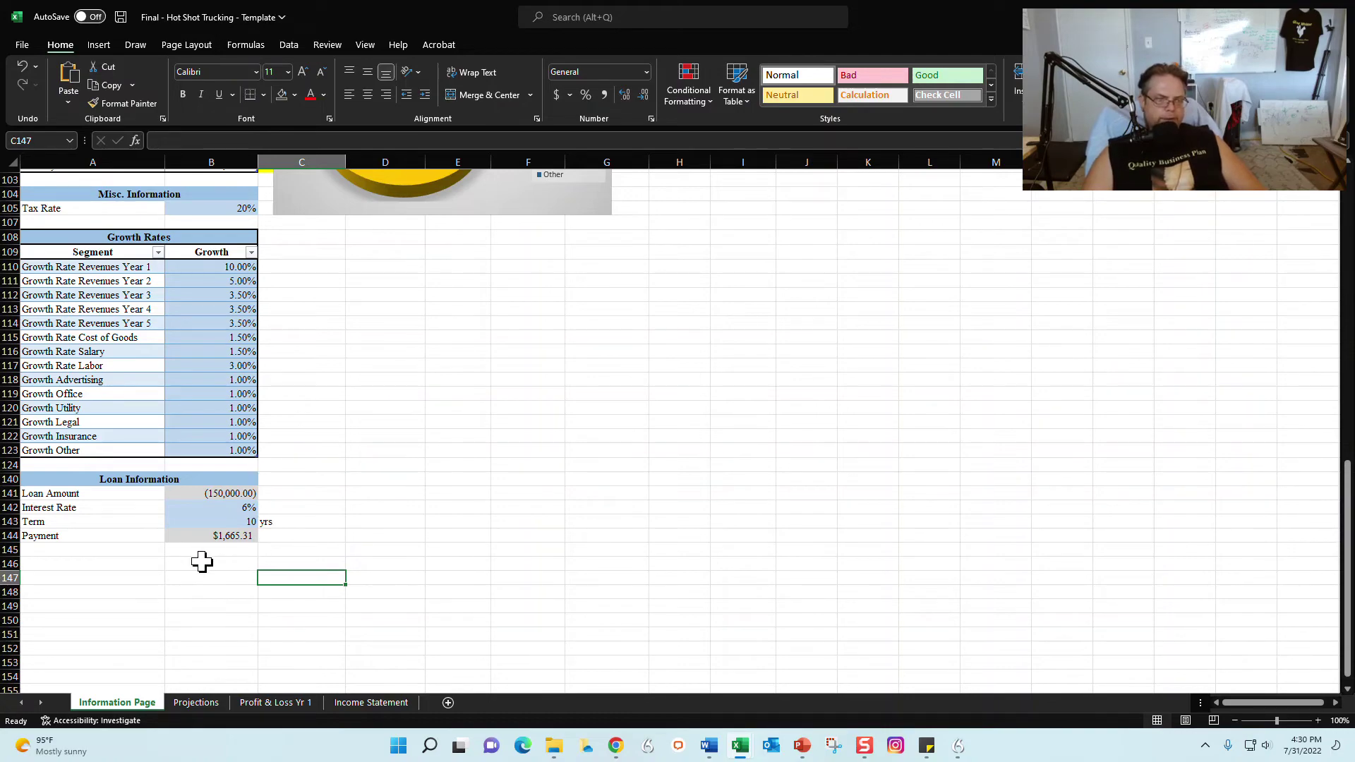
Copy the whole five-year Pro Forma Income Statement table from the Income Statement sheet
scroll(188, 416, "up", 5)
scroll(189, 416, "up", 15)
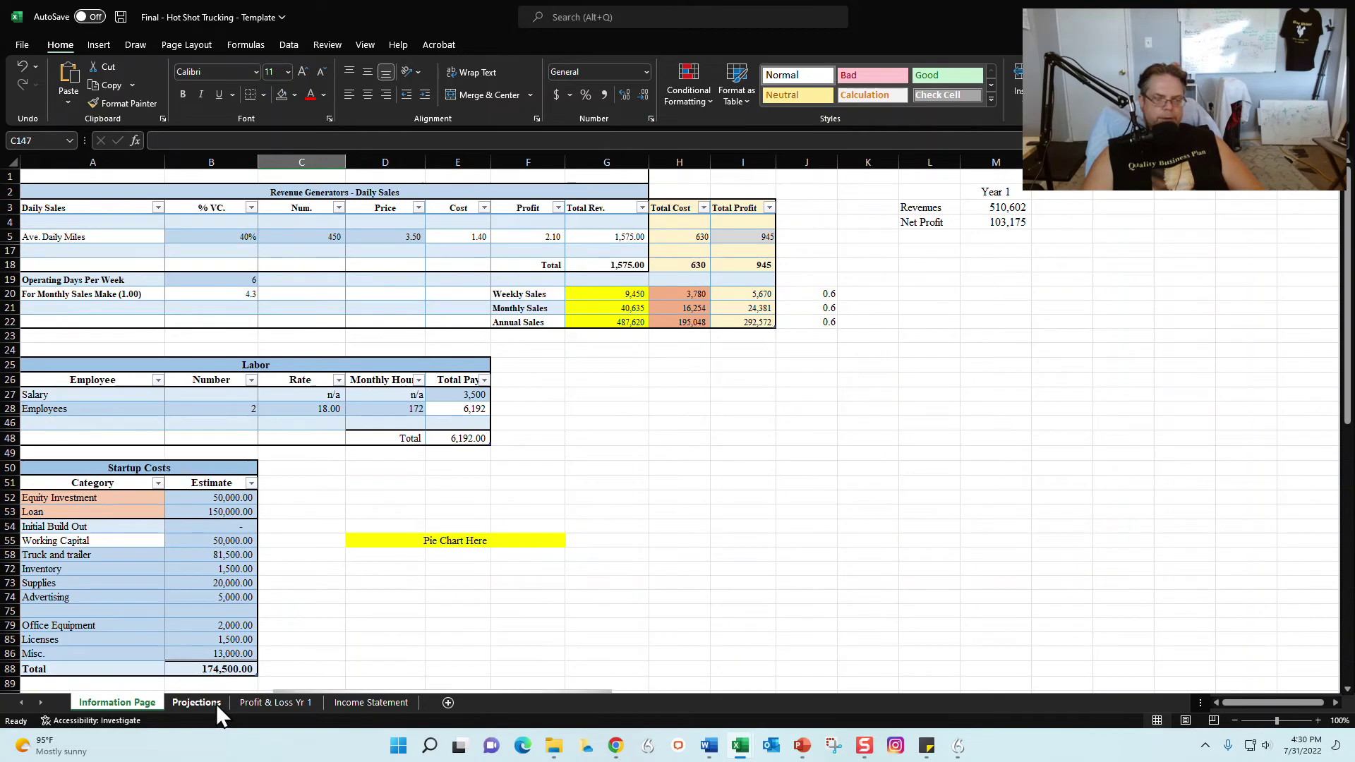
left_click(389, 703)
left_click_drag(408, 190, 409, 532)
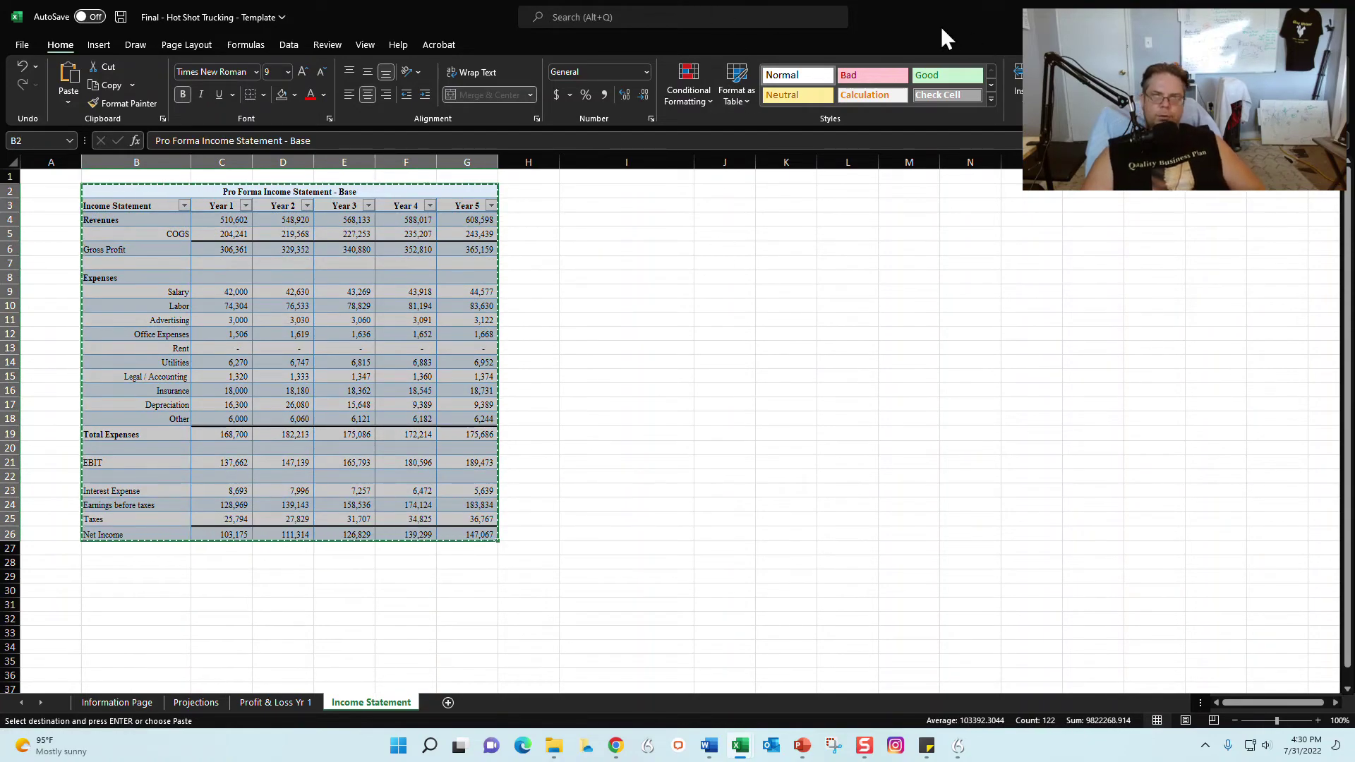
Switch to the Hot Shot Trucking business plan in Word and go to its Pro Forma Income Statement section
left_click(1258, 17)
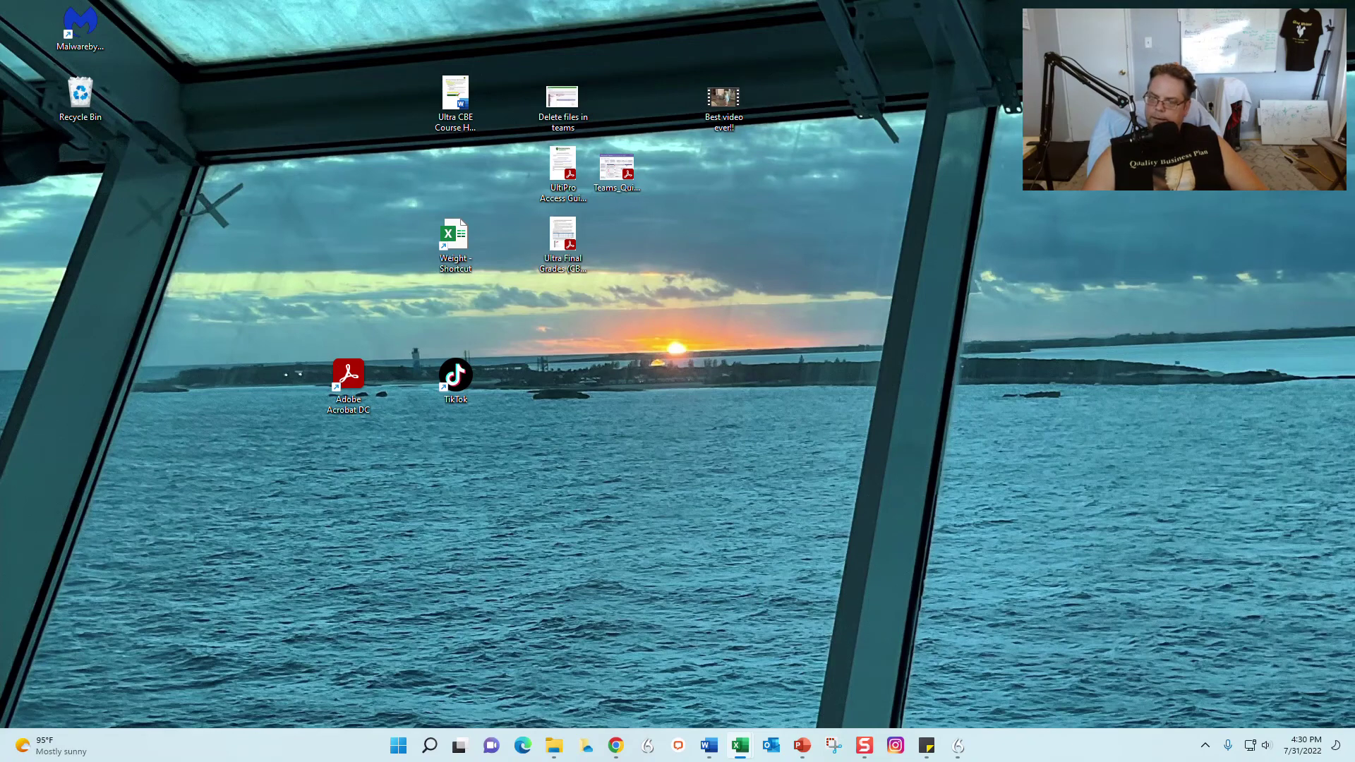
mouse_move(727, 741)
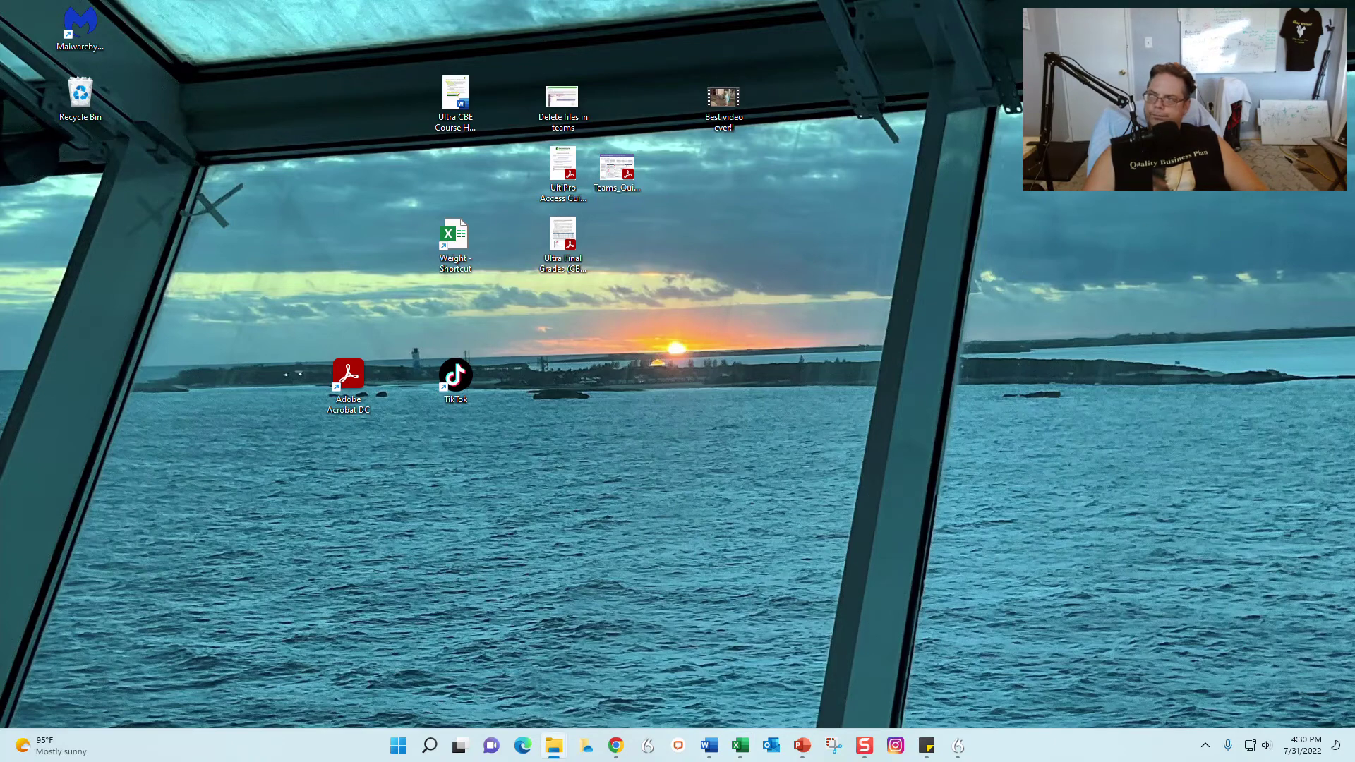
key("alt+Tab")
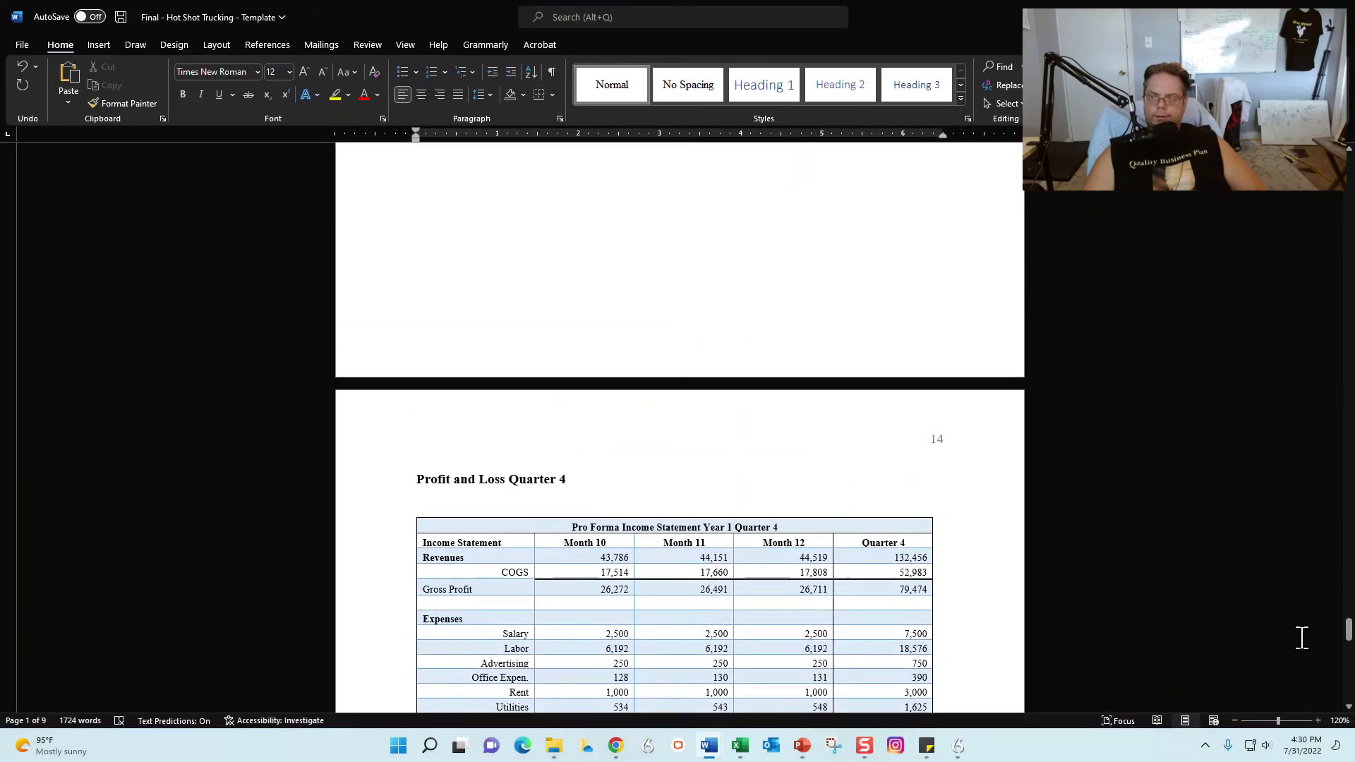
left_click_drag(1349, 628, 1349, 159)
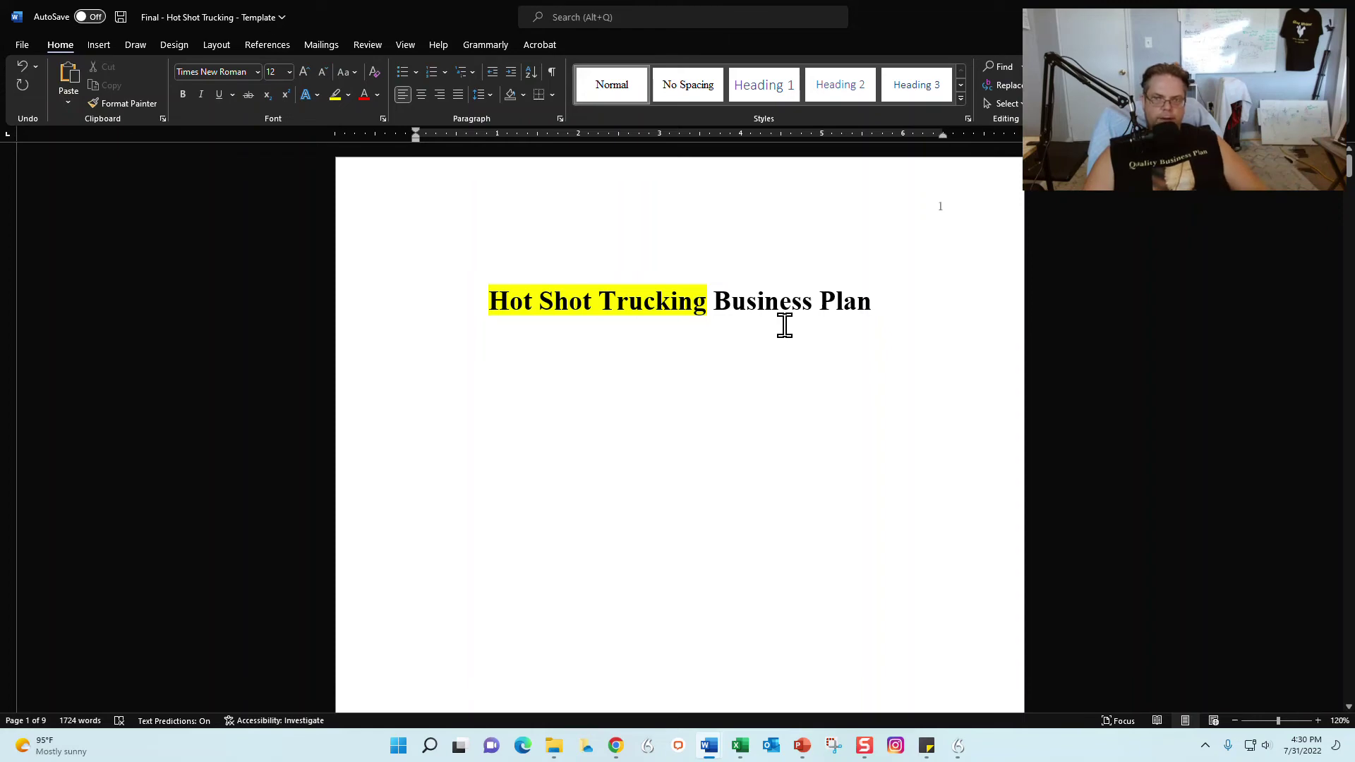
scroll(840, 299, "down", 2)
left_click_drag(1348, 164, 1348, 681)
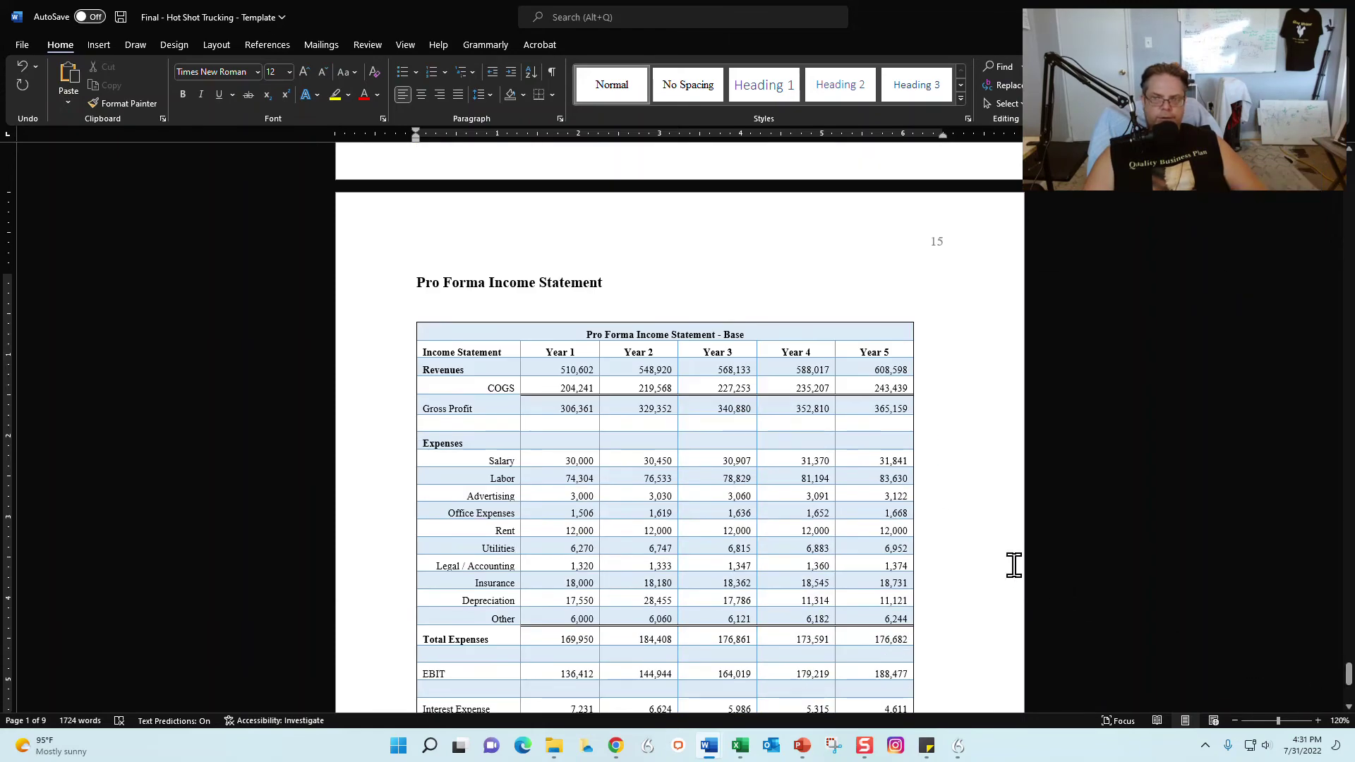
scroll(1027, 441, "down", 3)
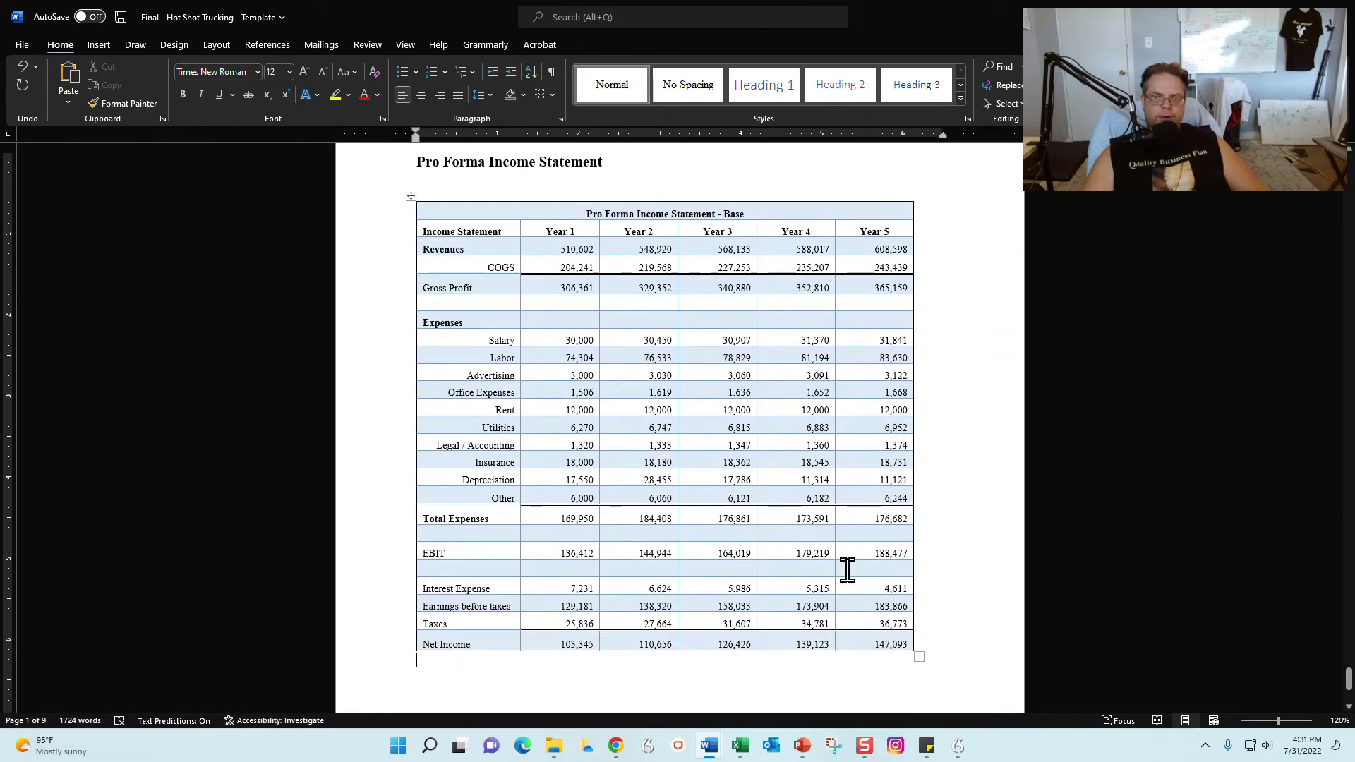
Replace the old Pro Forma Income Statement table with the one copied from the Excel model
left_click(919, 594)
left_click_drag(804, 576, 413, 204)
key("BackSpace")
key("ctrl+v")
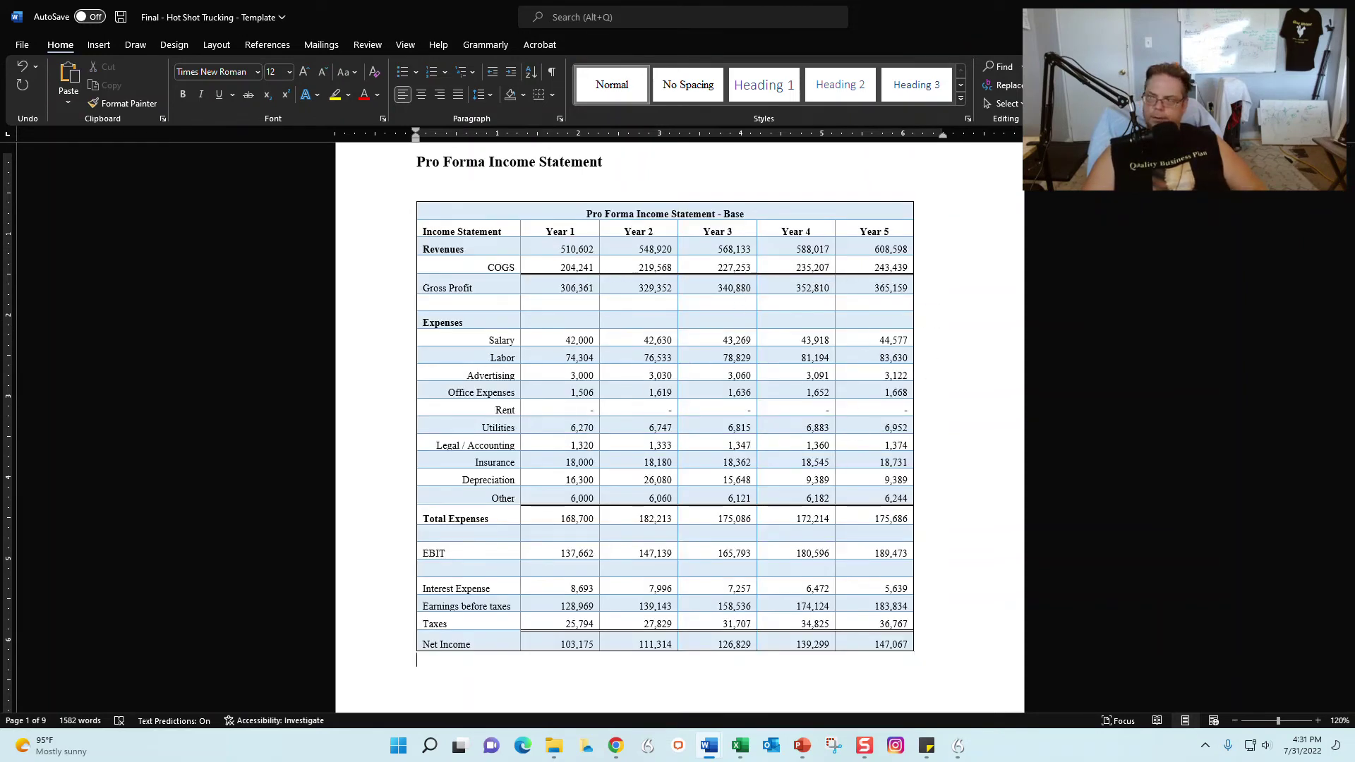
Switch to the Financial Projections presentation in PowerPoint and show the Summary slide
key("alt+Tab")
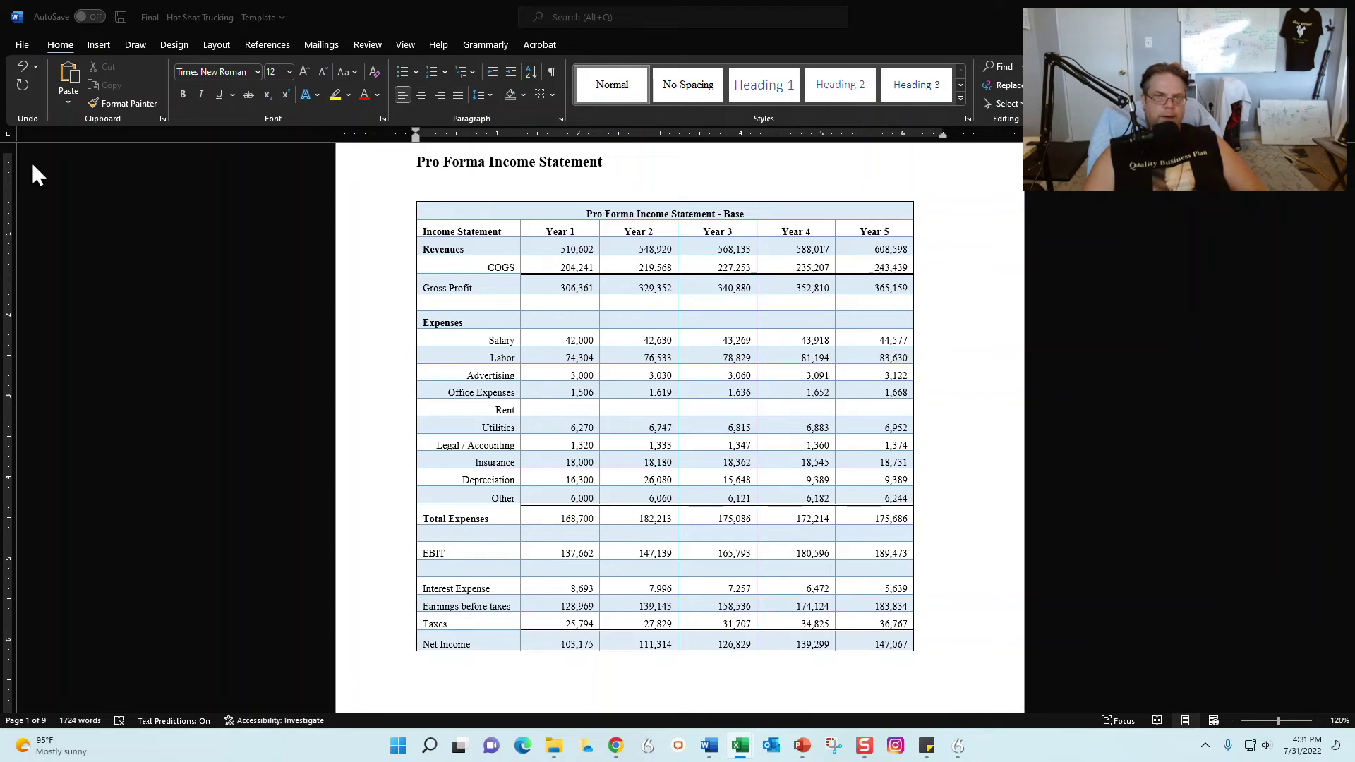
key("alt+Tab")
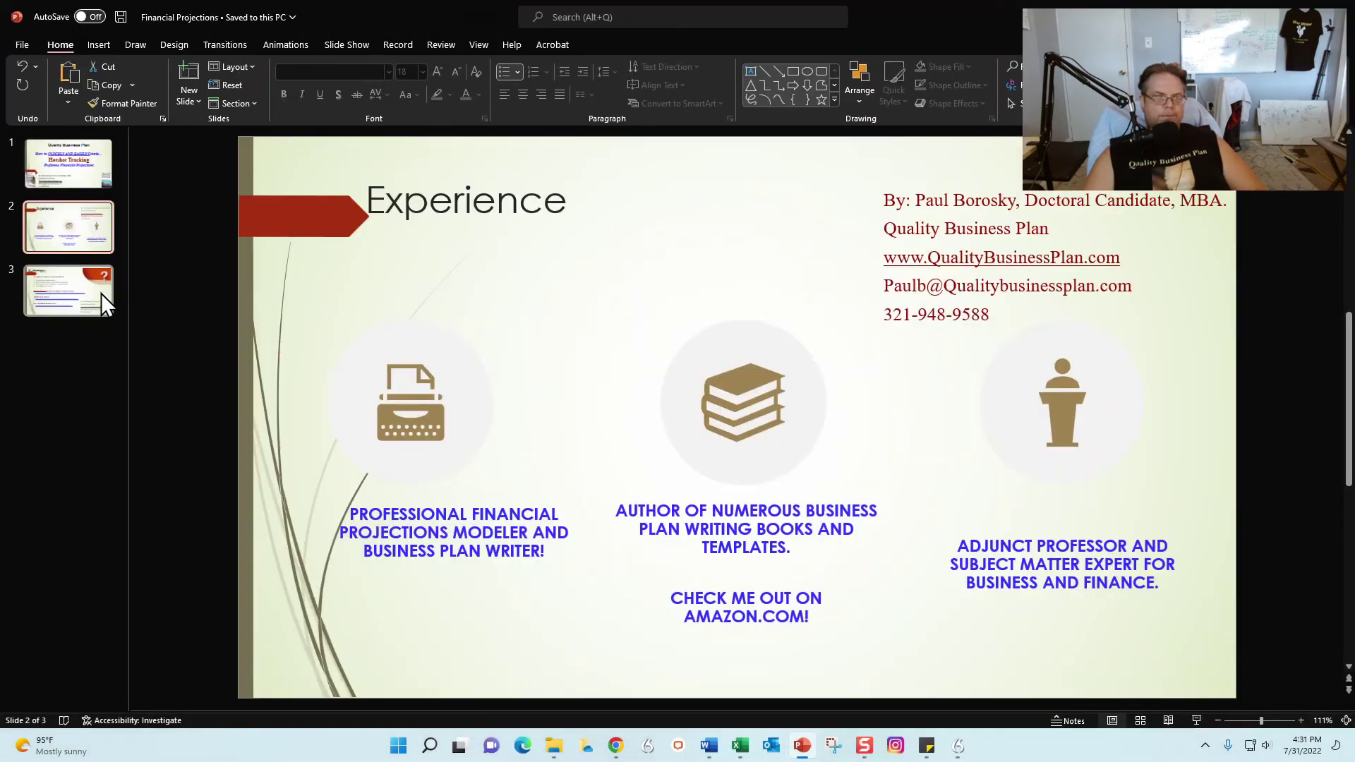
left_click(78, 284)
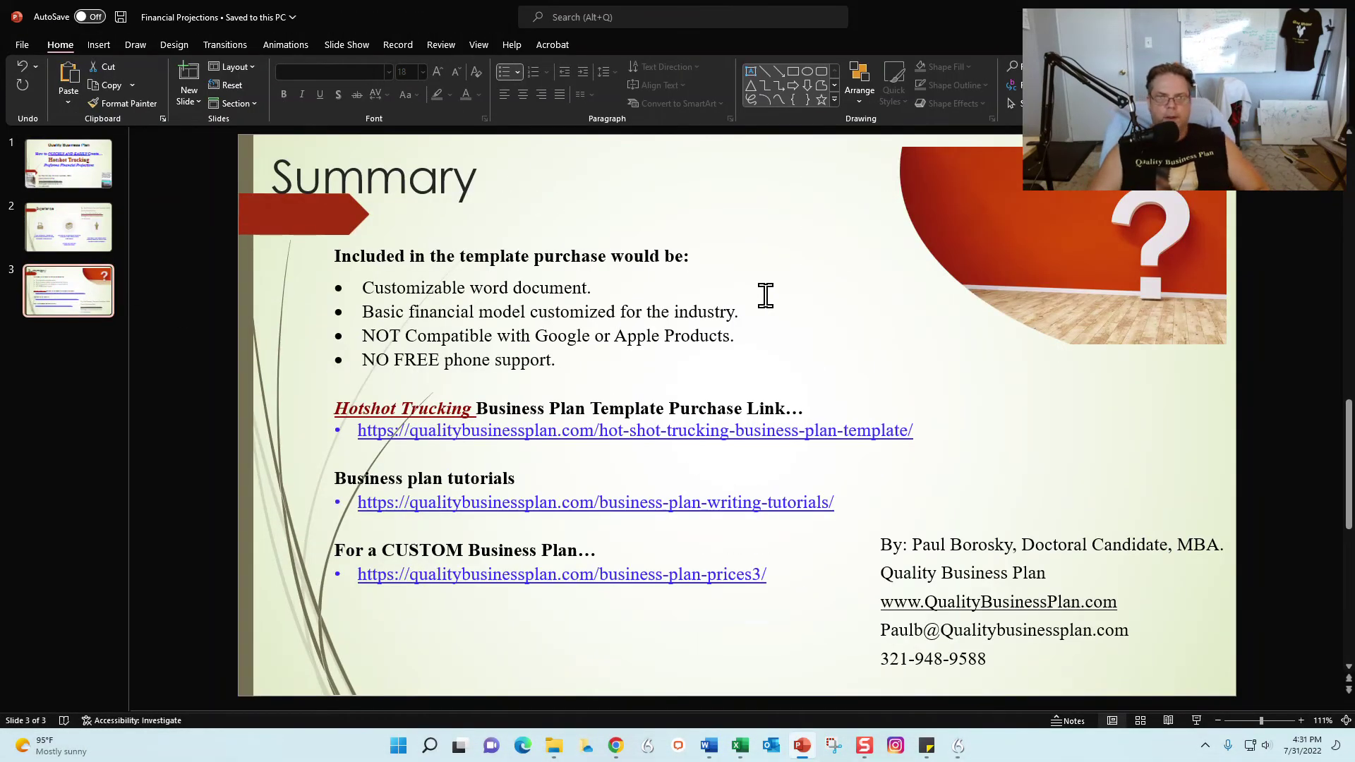